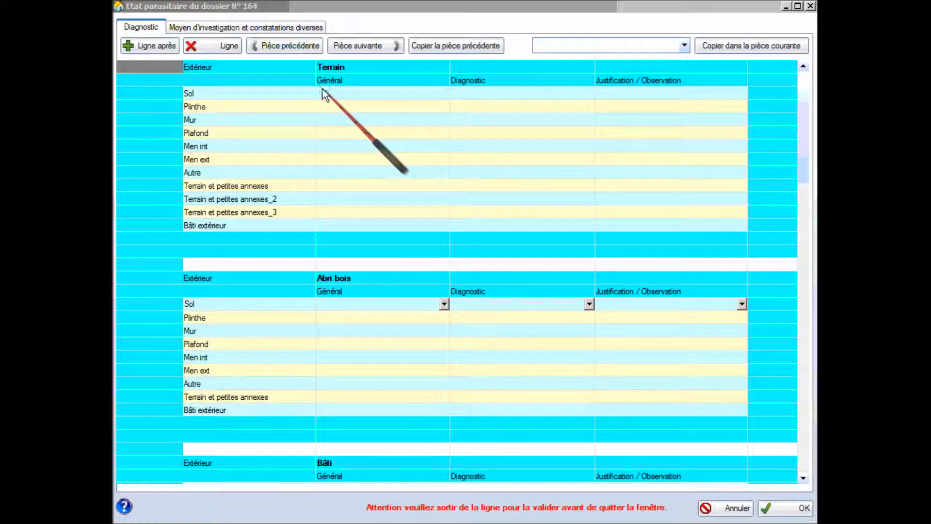
# View the investigation means and miscellaneous findings page of the report, and return to the room-by-room diagnosis grid.
pyautogui.click(245, 31)
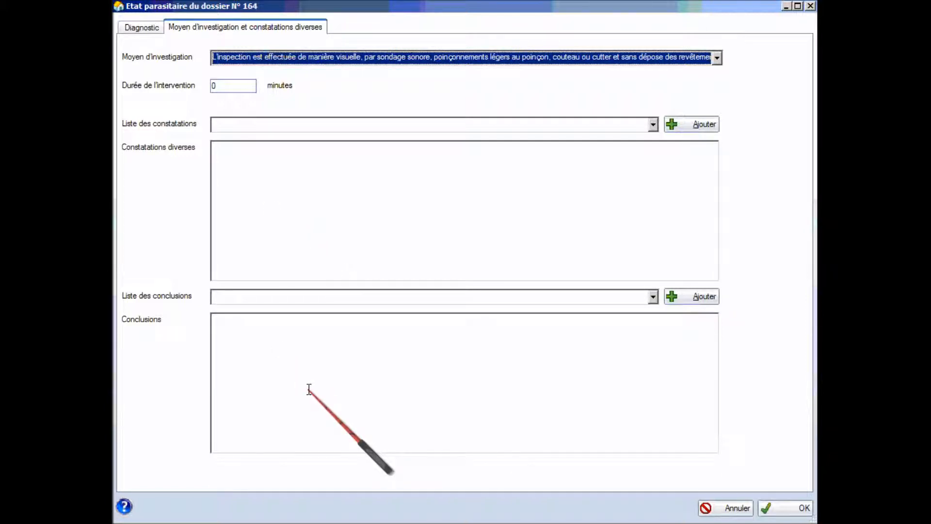
pyautogui.click(134, 27)
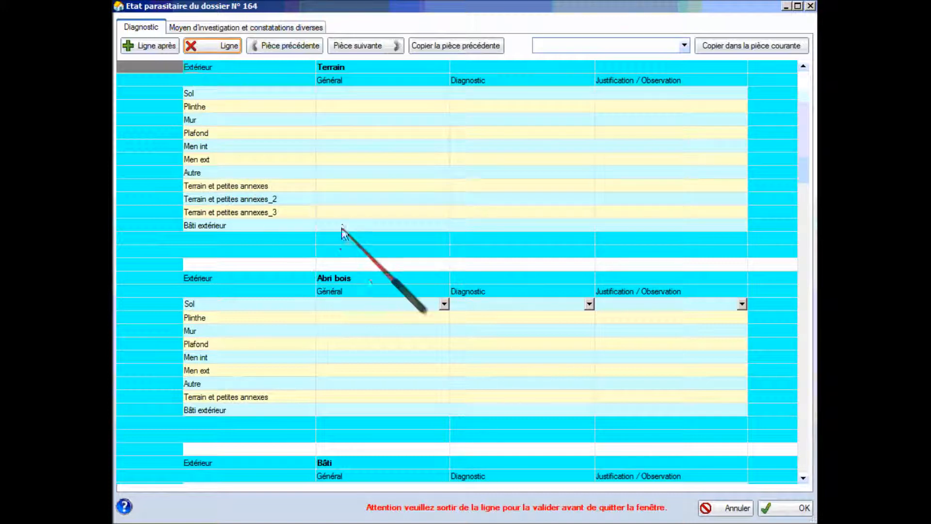
# For Terrain, describe Terrain et petites annexes as "Arbres, arbustes." and Terrain et petites annexes_2 as "Terrasse bois, en surface.".
pyautogui.click(342, 186)
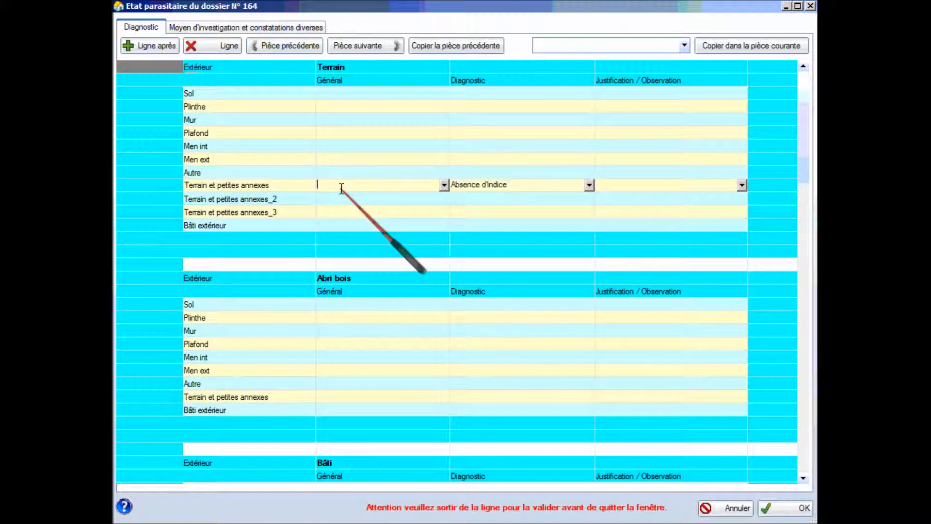
pyautogui.write('Arbres, arbustes.')
pyautogui.click(330, 199)
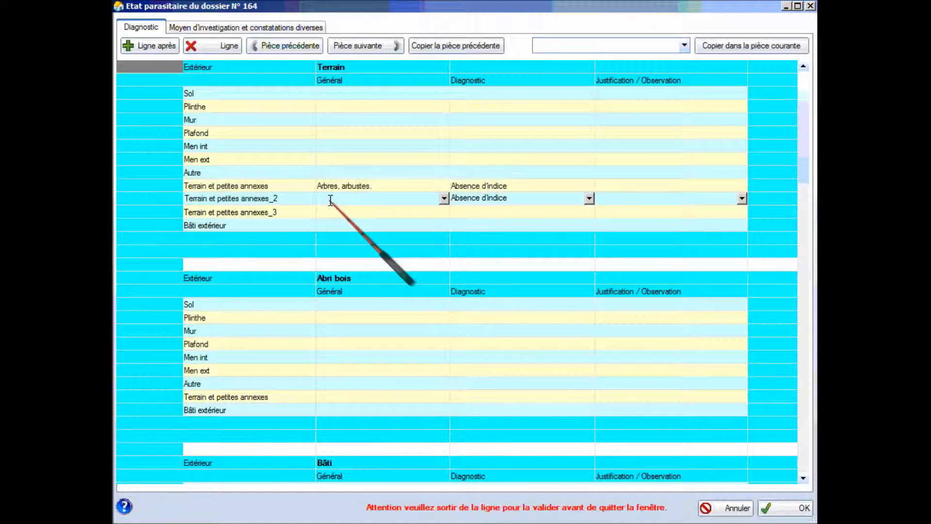
pyautogui.write('Terrasse bois, en surface.')
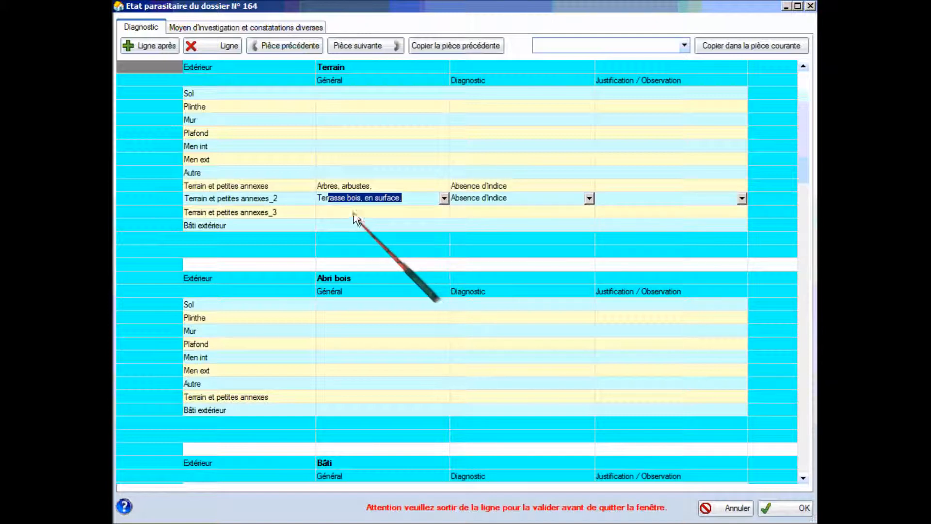
# Fill Terrain et petites annexes_3 with "Terrasse bois, sous face.", diagnosis "inaccessible" and justification "sans dépose totale".
pyautogui.click(356, 211)
pyautogui.write('Terrasse bois, en surface.')
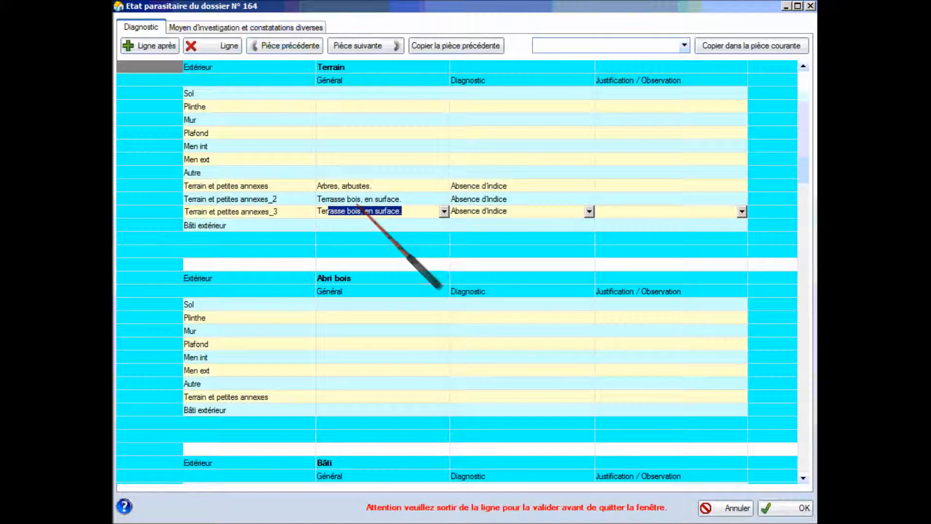
pyautogui.scroll(-1, 356, 204)
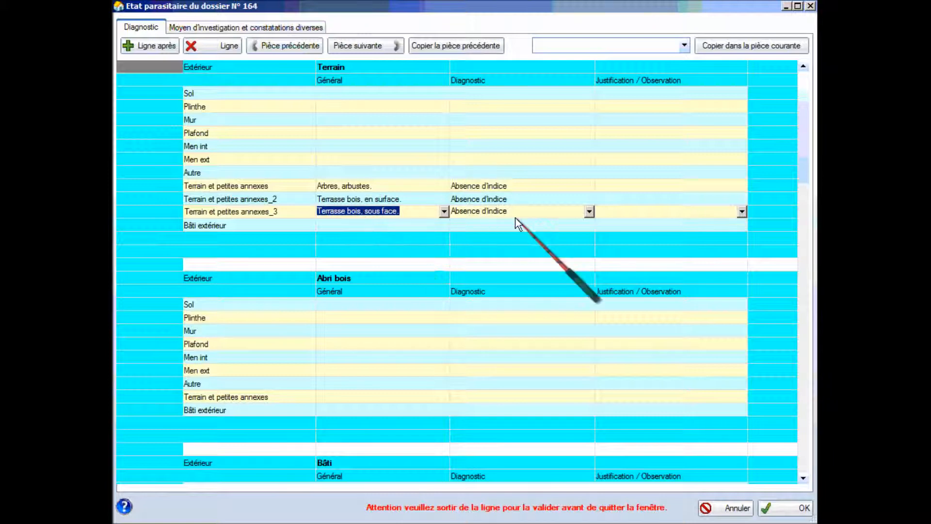
pyautogui.click(589, 211)
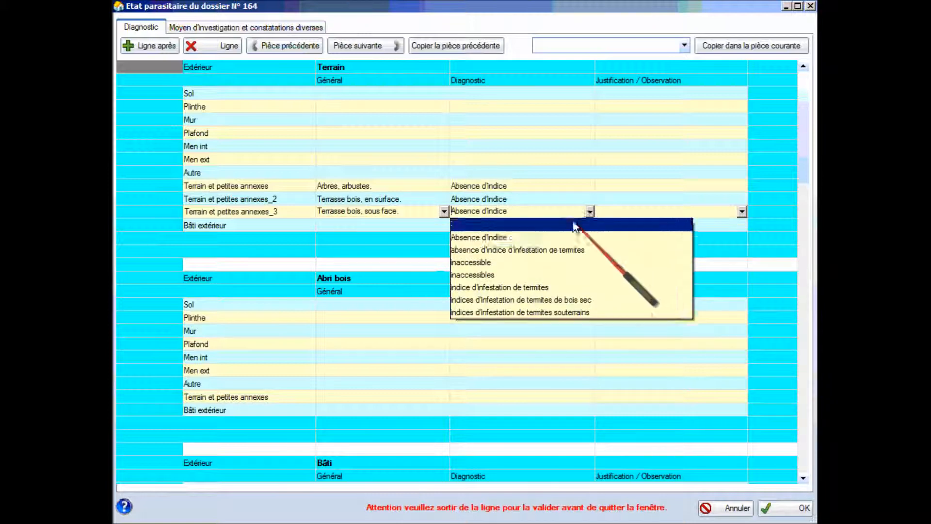
pyautogui.click(558, 262)
pyautogui.click(741, 212)
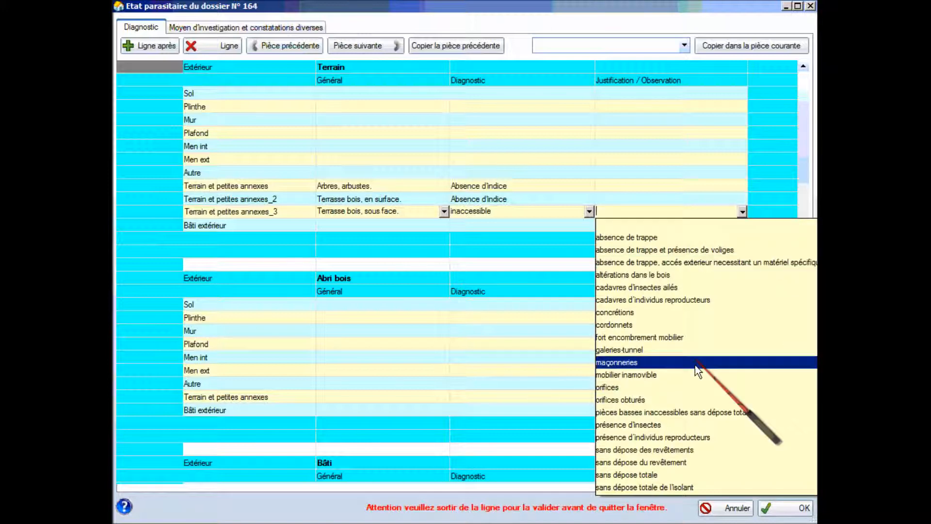
pyautogui.click(686, 474)
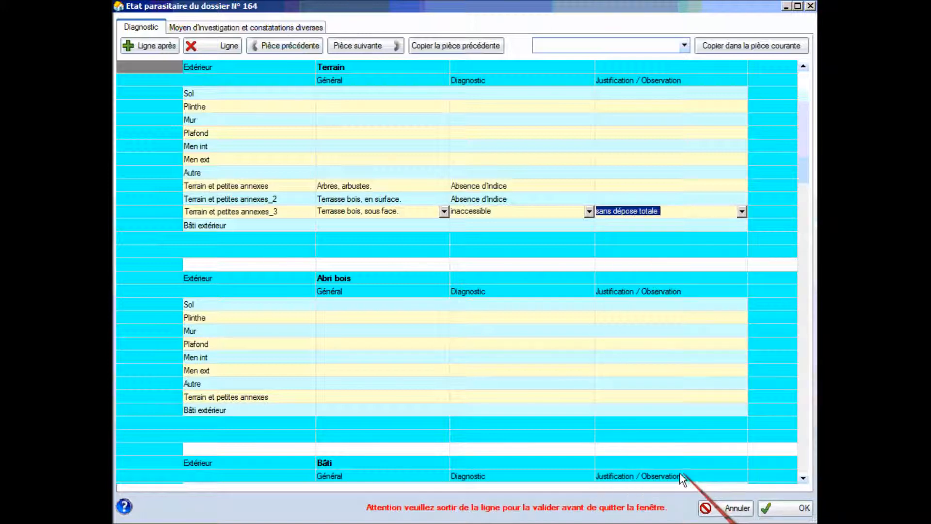
# For Abri bois, describe Sol as "Sol ciment brut." and Autre as "Ouvrages bois visibles.".
pyautogui.click(343, 303)
pyautogui.write('Fscb')
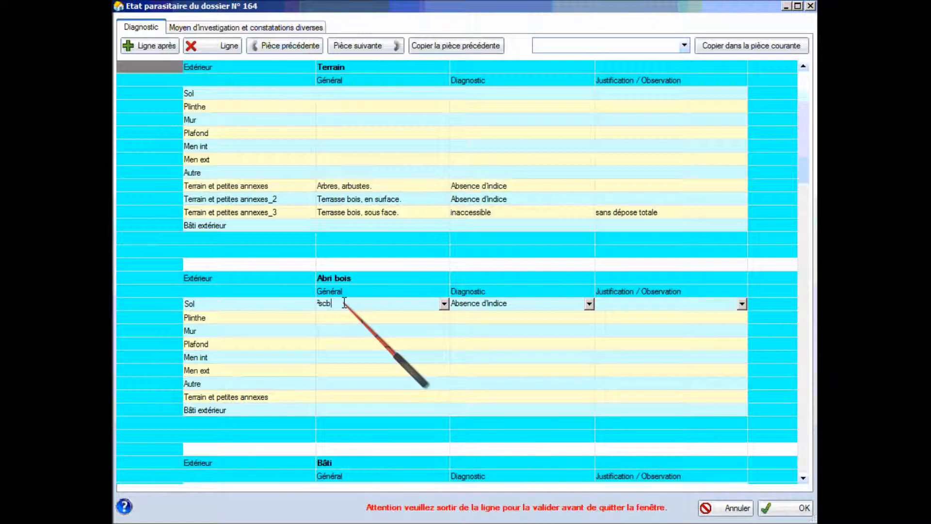
pyautogui.click(357, 316)
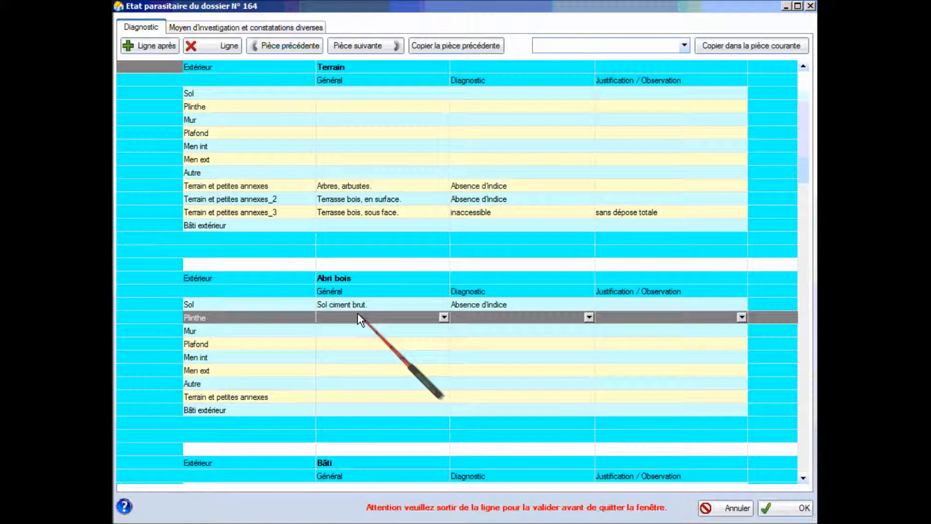
pyautogui.click(344, 389)
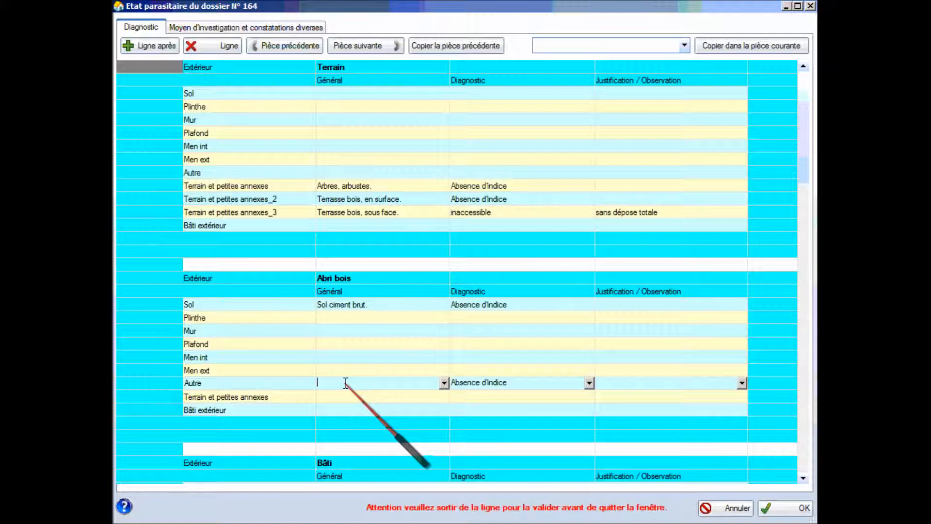
pyautogui.write('Ou')
pyautogui.click(412, 397)
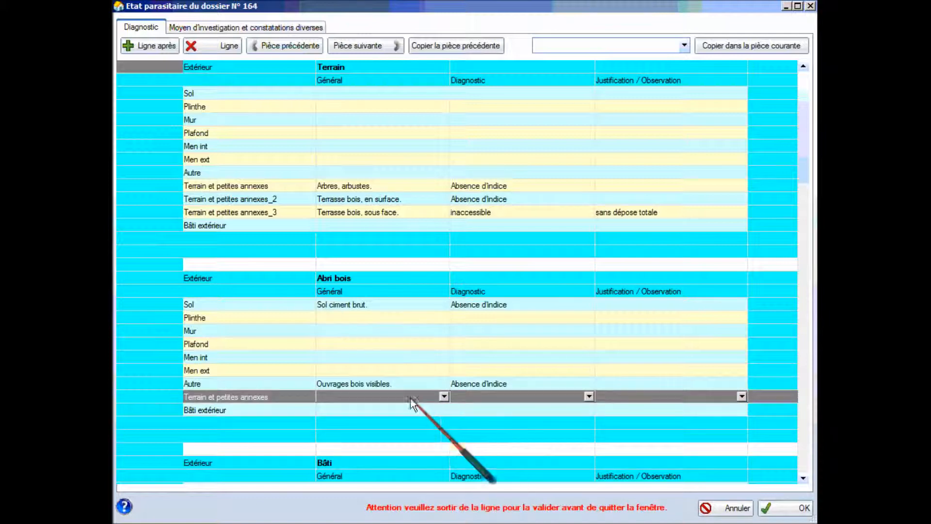
# For Bâti, describe Bâti extérieur with the predefined text covering Soubassements, Fermetures bois, and Avants toits et bandeaux bois.
pyautogui.scroll(-7, 410, 398)
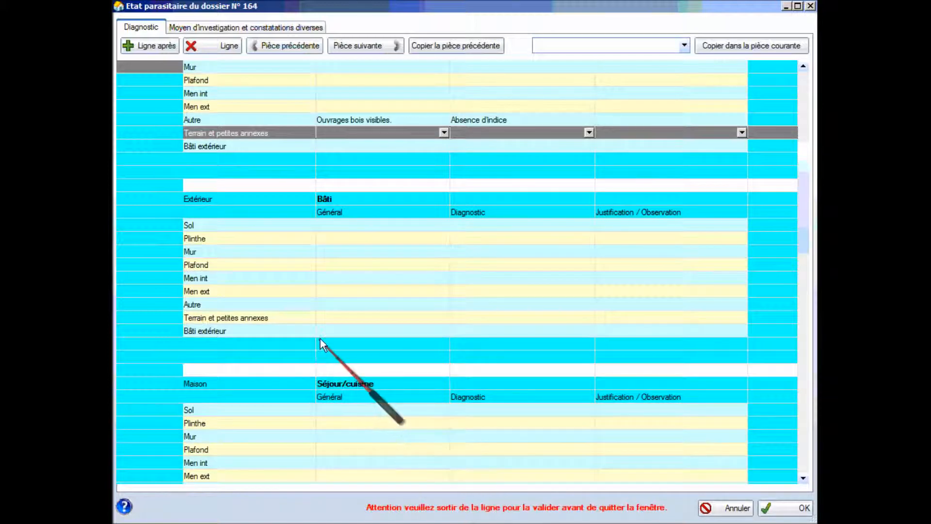
pyautogui.click(334, 332)
pyautogui.click(444, 330)
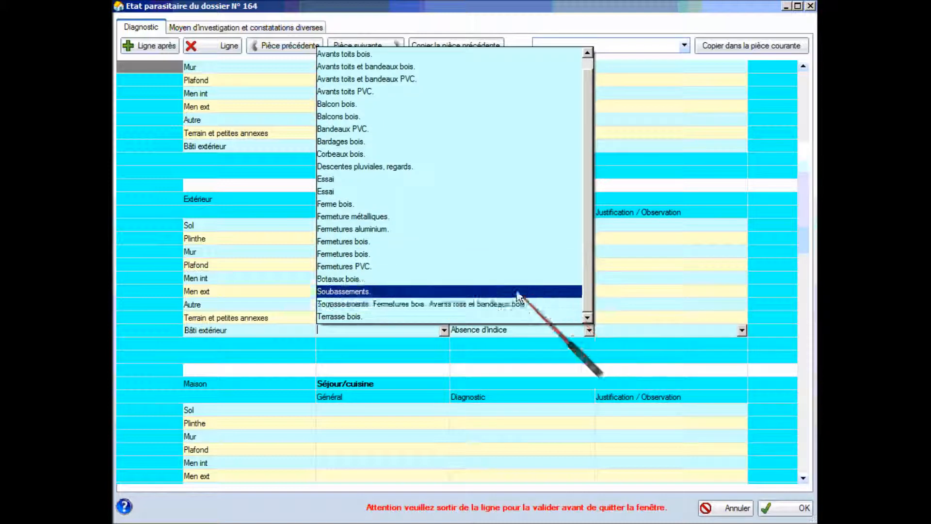
pyautogui.click(478, 305)
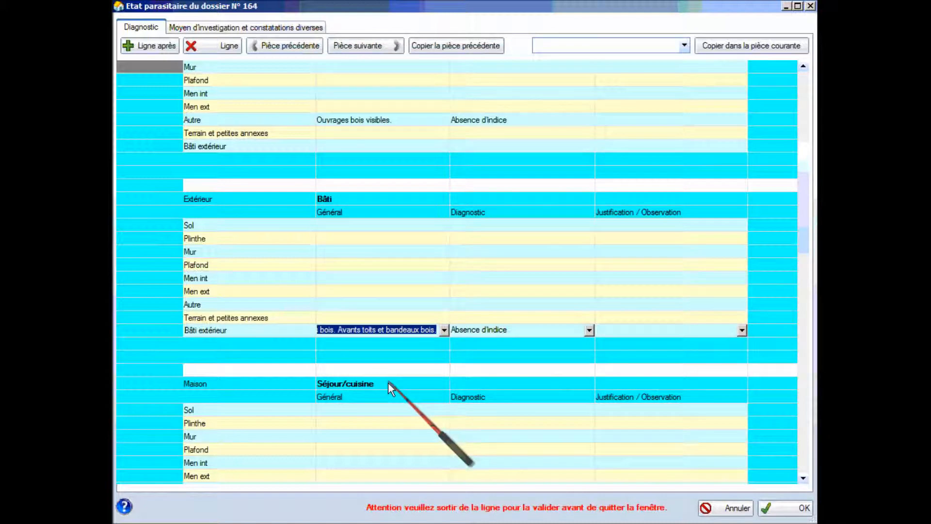
pyautogui.click(380, 411)
# For Séjour/cuisine, describe Sol as "Sol parquet." and Plinthe as "Plinthes bois.".
pyautogui.scroll(-6, 379, 412)
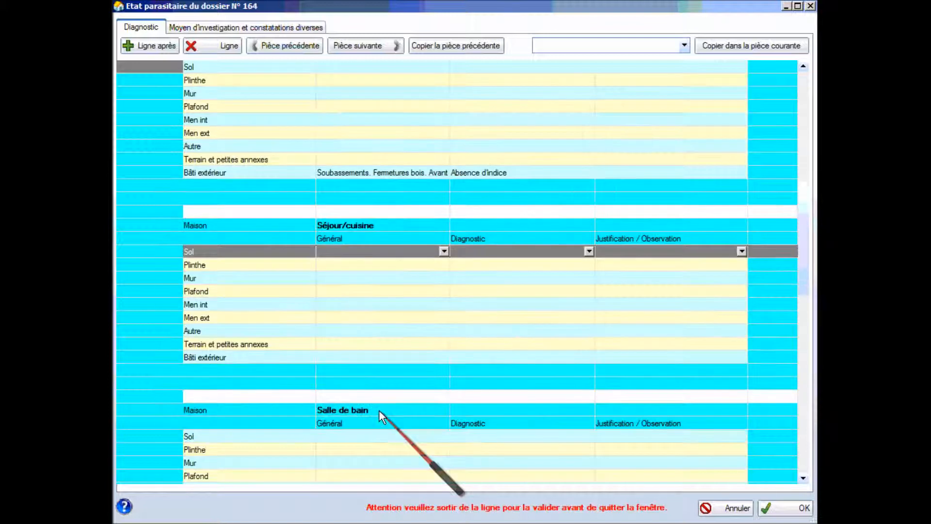
pyautogui.scroll(-1, 385, 407)
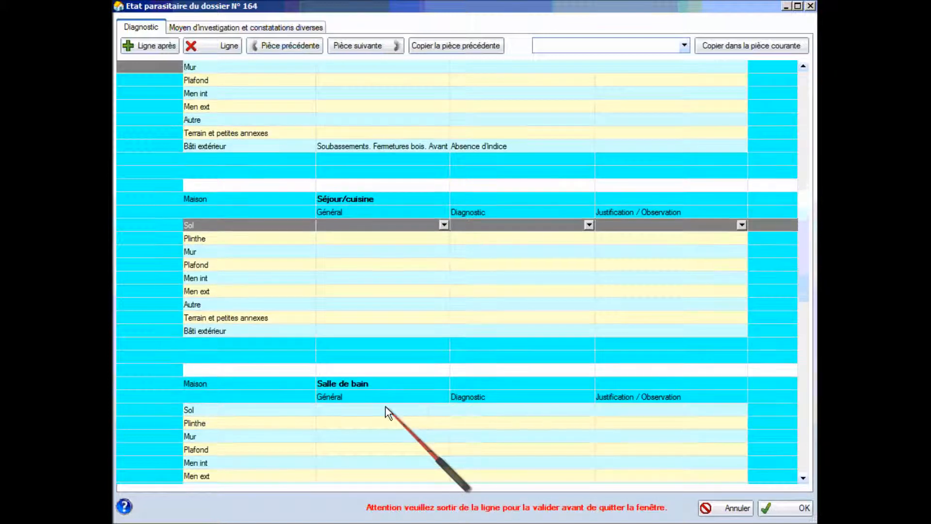
pyautogui.click(356, 224)
pyautogui.write('²sop')
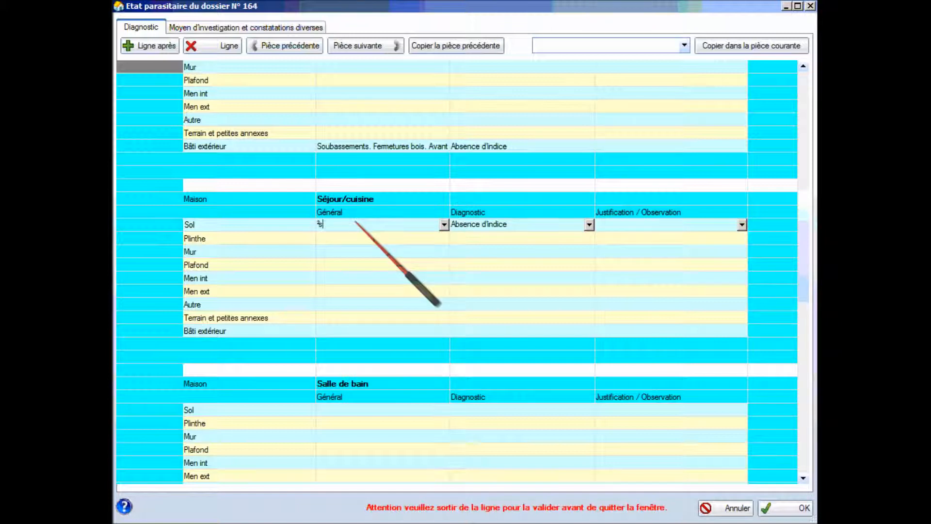
pyautogui.write('a')
pyautogui.click(354, 235)
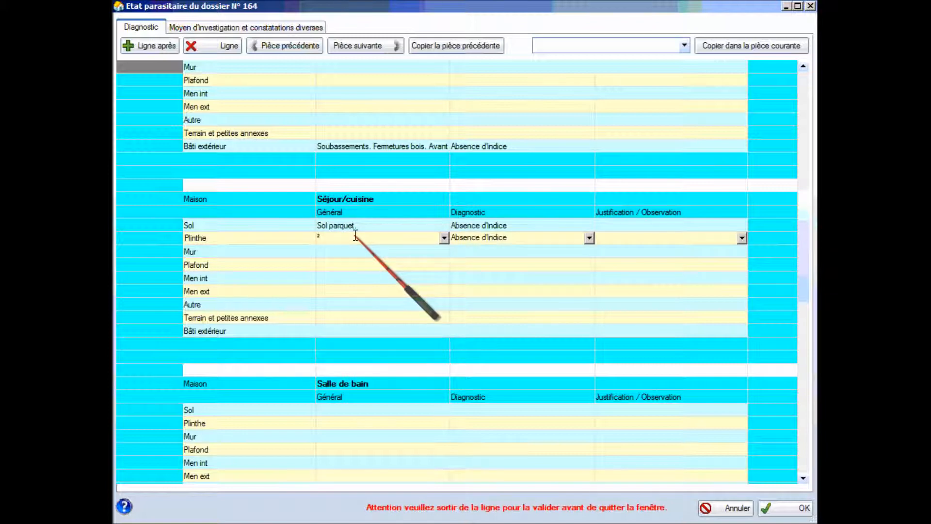
pyautogui.write('²bl')
pyautogui.click(366, 251)
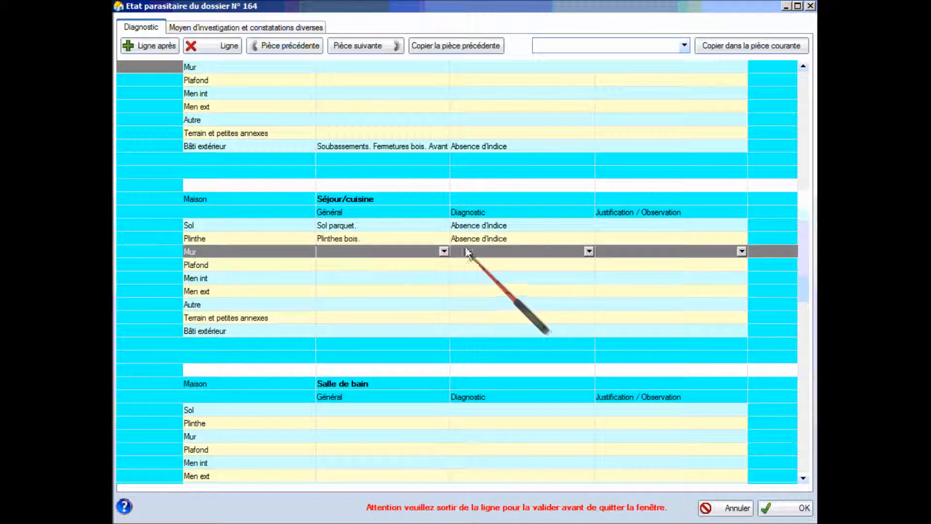
# Set the Séjour/cuisine Plinthe diagnosis to "indices d'infestation de termites souterrains" with observation "altérations dans le bois".
pyautogui.click(478, 237)
pyautogui.click(590, 238)
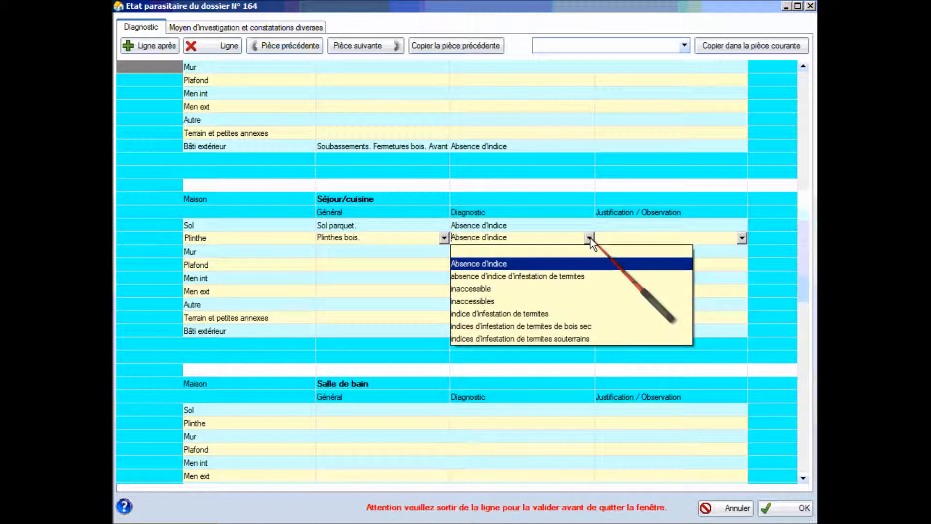
pyautogui.click(563, 338)
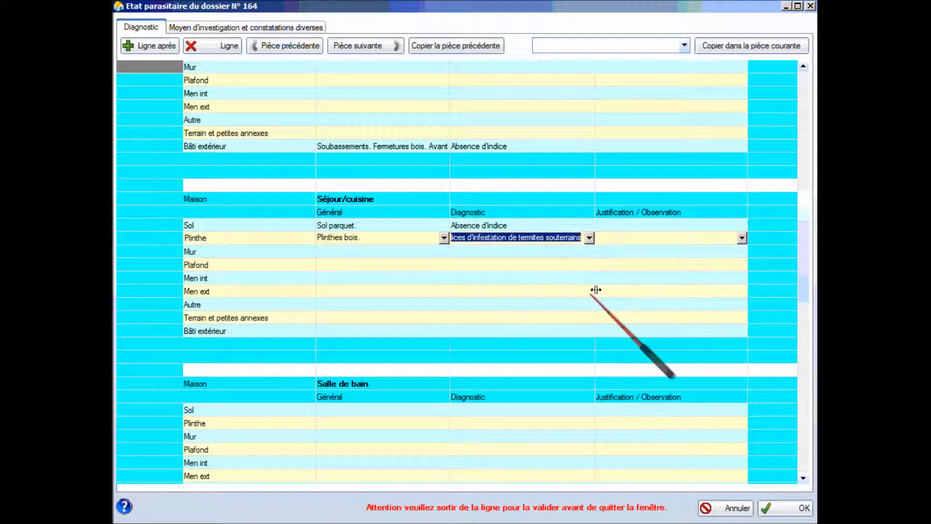
pyautogui.click(648, 238)
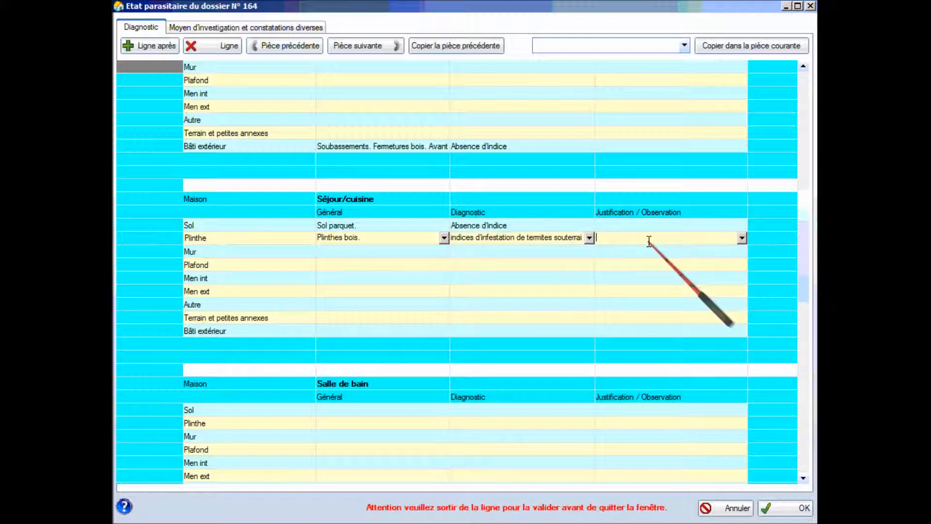
pyautogui.click(742, 238)
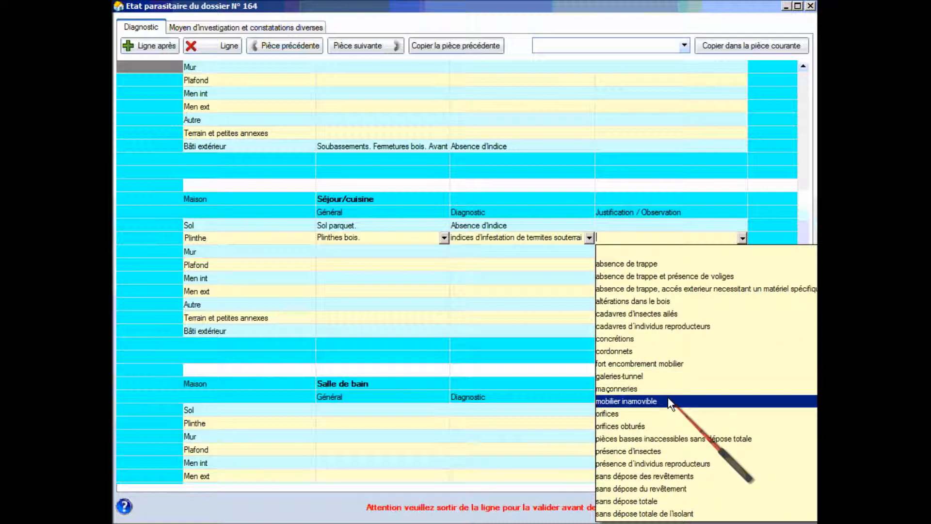
pyautogui.click(668, 302)
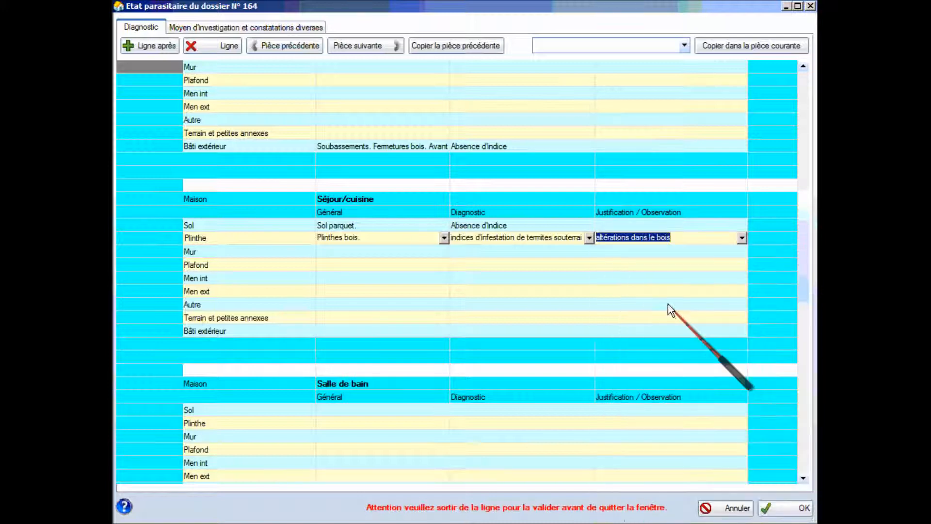
# For Séjour/cuisine, describe Mur as "Murs peints." and Plafond as "Plafond peint.".
pyautogui.click(345, 252)
pyautogui.write('pMurs peints.')
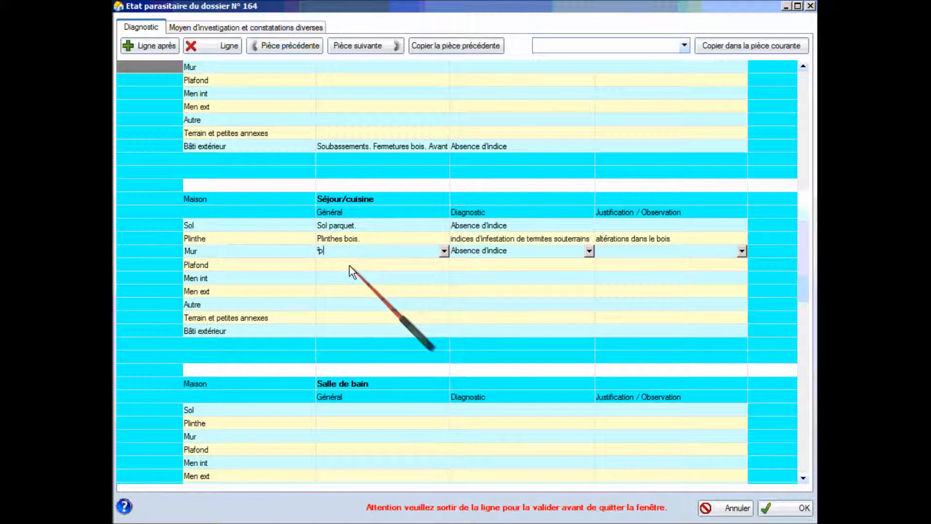
pyautogui.click(349, 266)
pyautogui.write('Plafond peint.')
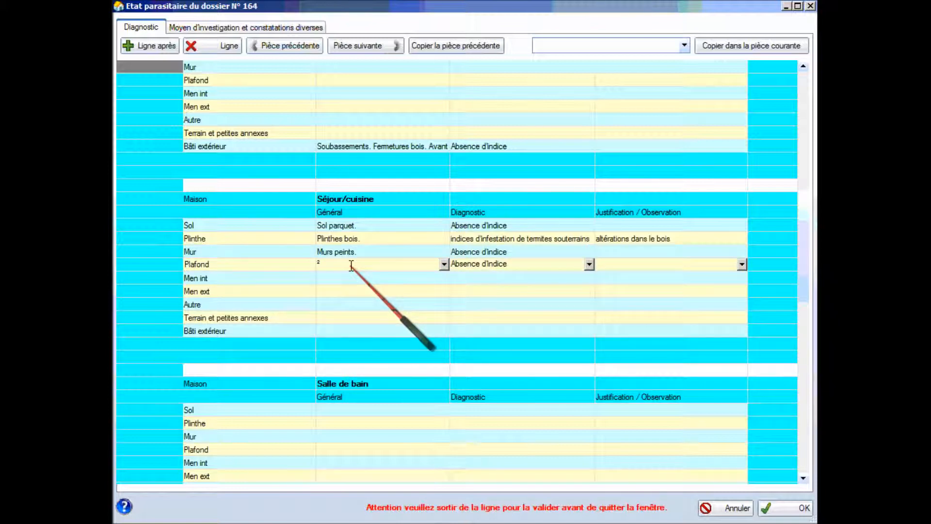
# For Séjour/cuisine, describe Men int as "Menuiserie intérieure bois, cadre bois." and Men ext as "Menuiserie extérieure bois, cadre bois.".
pyautogui.click(355, 278)
pyautogui.write('F')
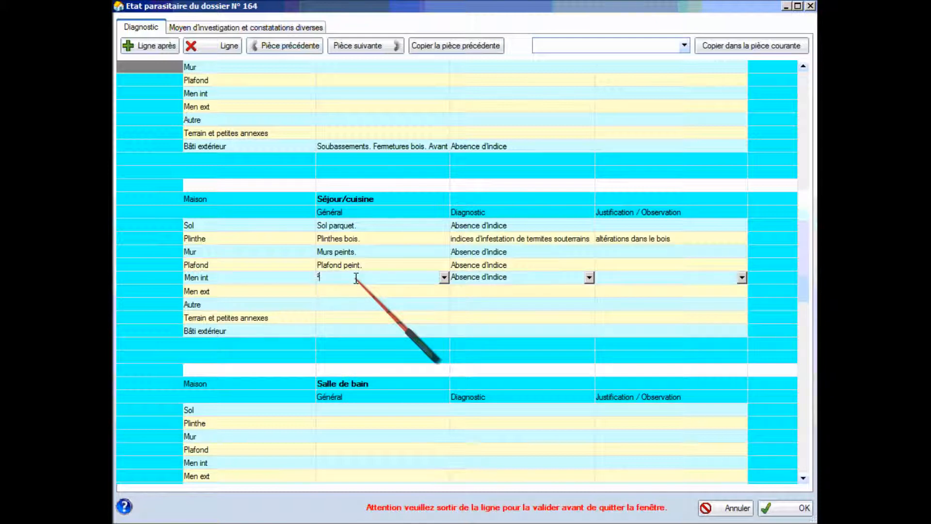
pyautogui.write('b')
pyautogui.click(359, 289)
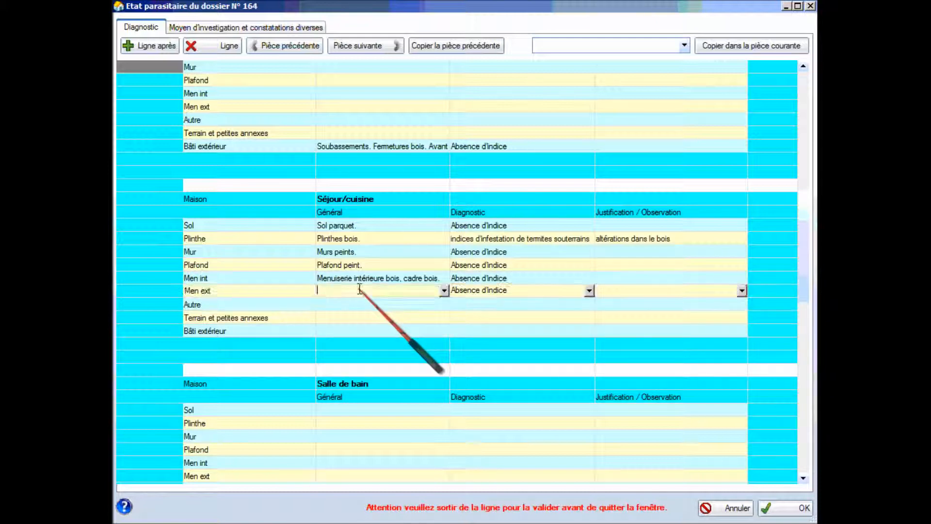
pyautogui.write('fb')
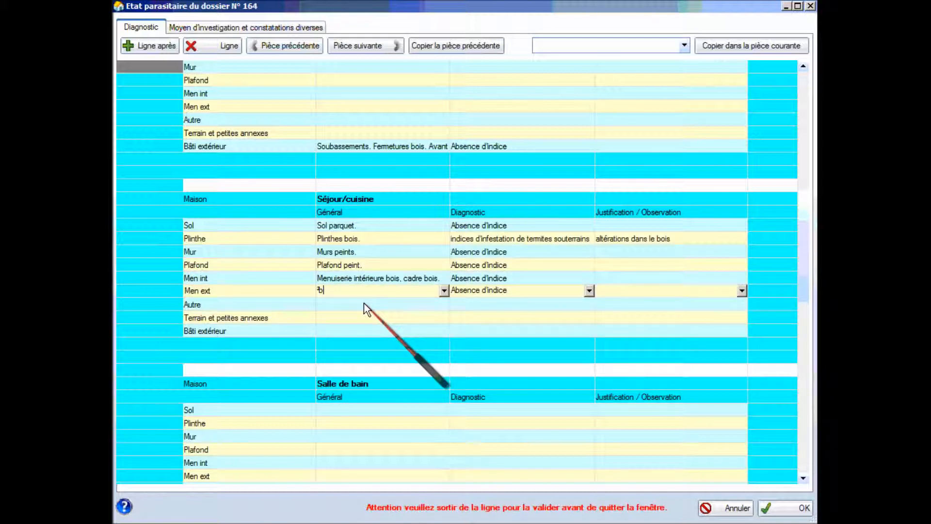
pyautogui.click(364, 303)
# For Salle de bain, describe Sol as "Sol carrelage.", Plinthe as "Plinthes carrelage." and Mur as "Murs peints.".
pyautogui.scroll(-2, 364, 301)
pyautogui.scroll(-2, 364, 302)
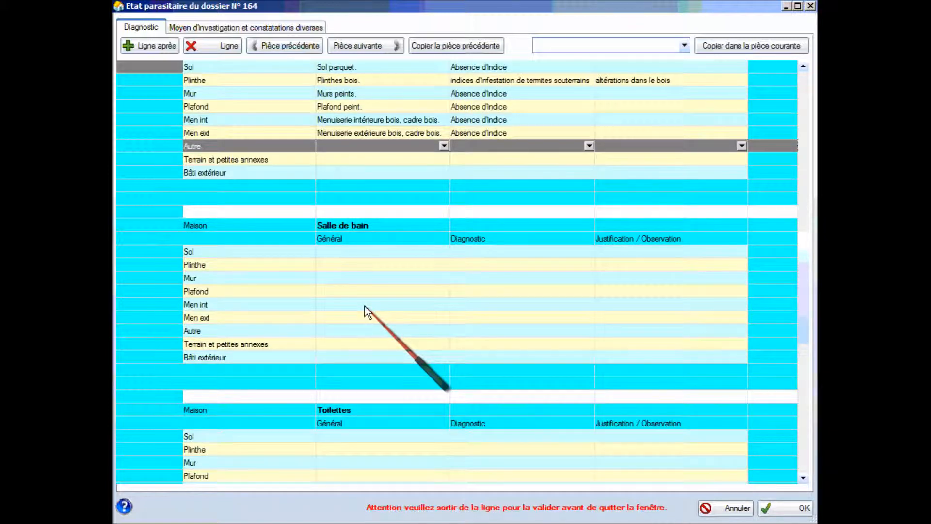
pyautogui.click(365, 251)
pyautogui.write('sc')
pyautogui.click(368, 266)
pyautogui.write('pc')
pyautogui.click(368, 282)
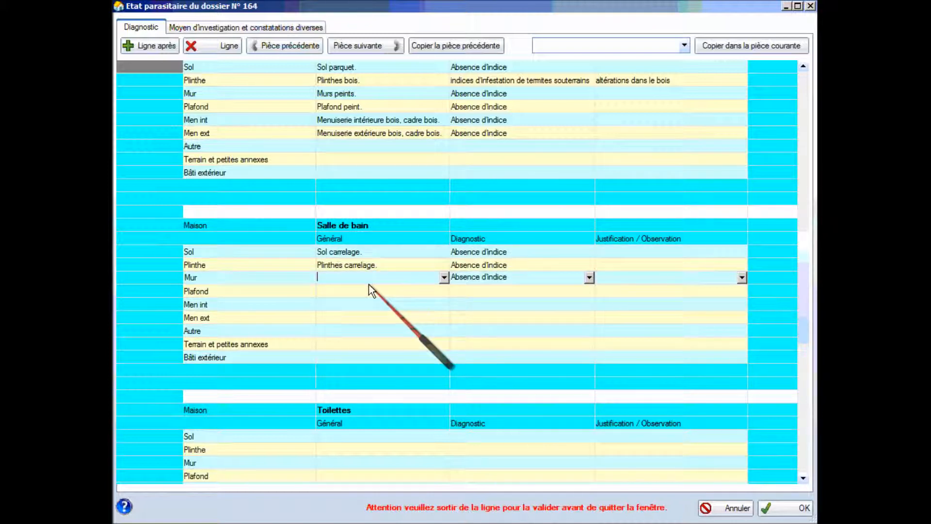
pyautogui.write('mp')
pyautogui.click(376, 292)
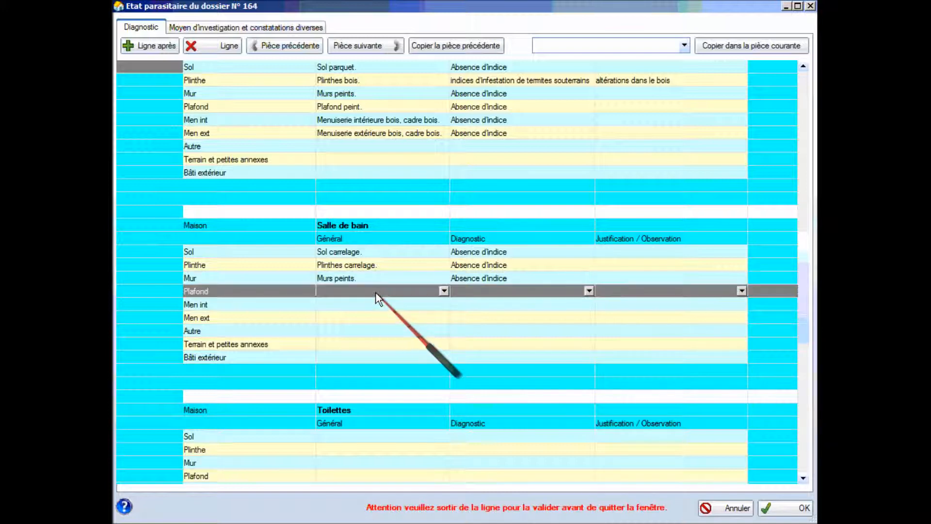
# For Salle de bain, describe Plafond as "Plafond peint." and Men int as "Menuiserie intérieure bois, cadre bois.".
pyautogui.write('pp')
pyautogui.click(375, 304)
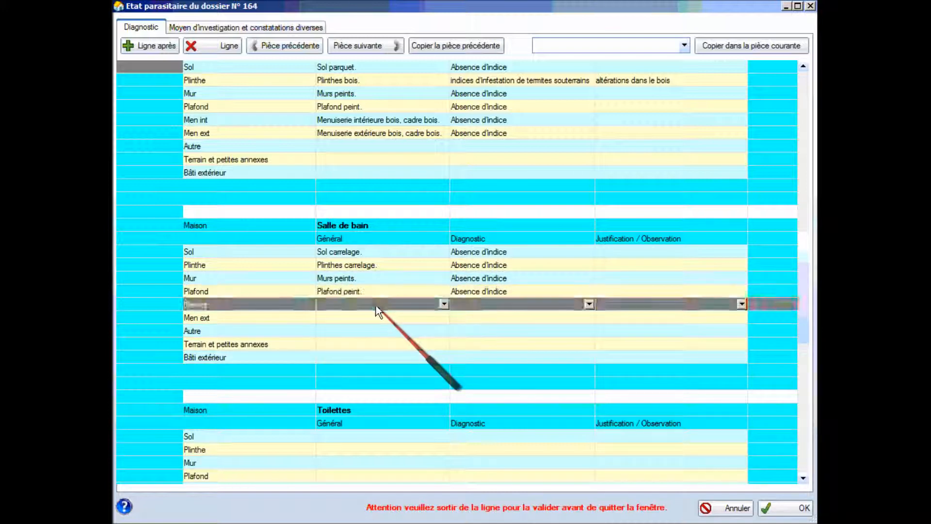
pyautogui.write('mi')
# For Salle de bain, describe Men ext as "Menuiserie extérieure aluminium.".
pyautogui.click(374, 317)
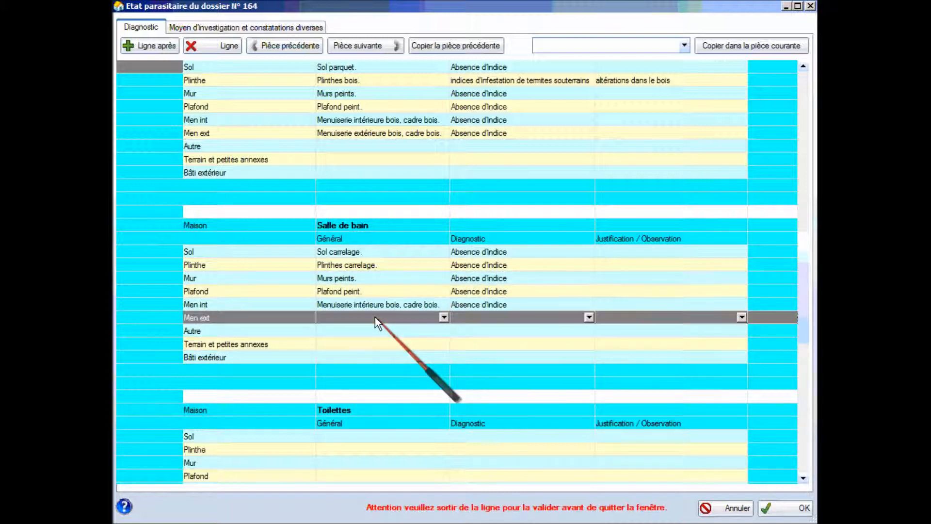
pyautogui.write('²')
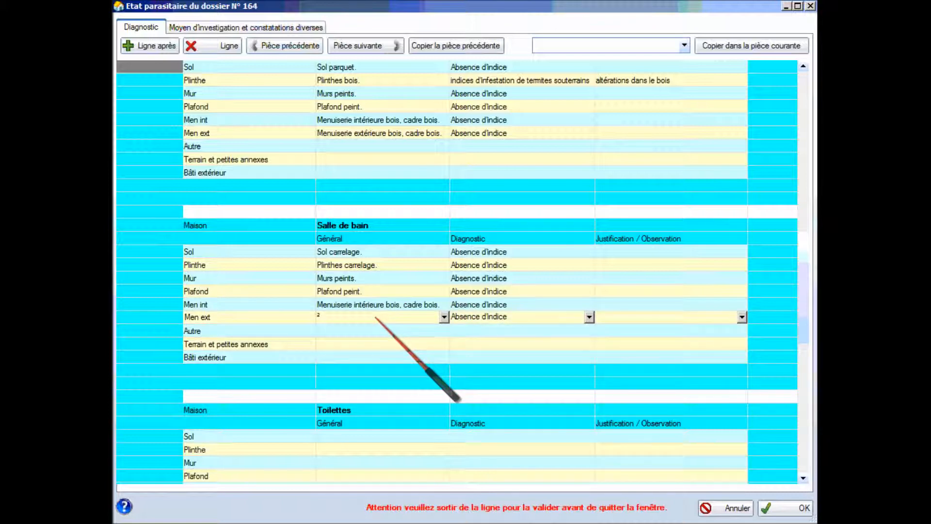
pyautogui.write('ma')
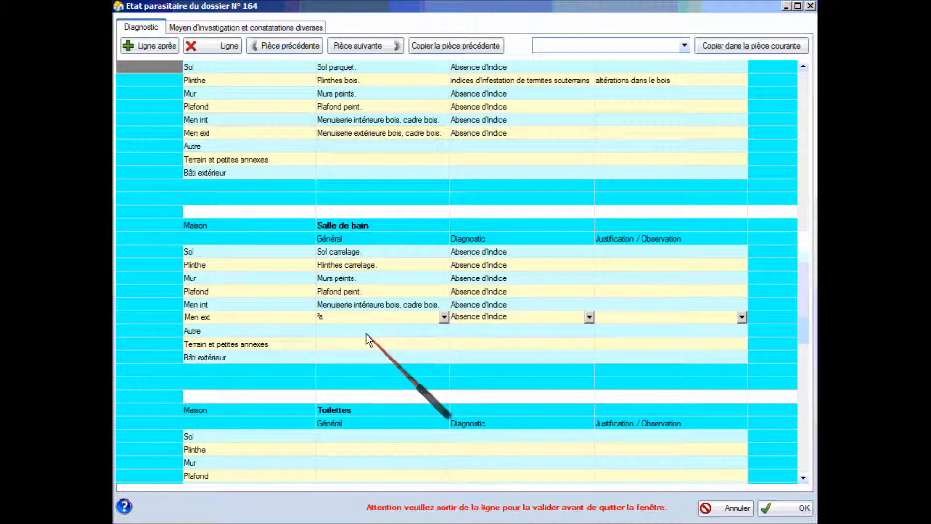
pyautogui.click(366, 331)
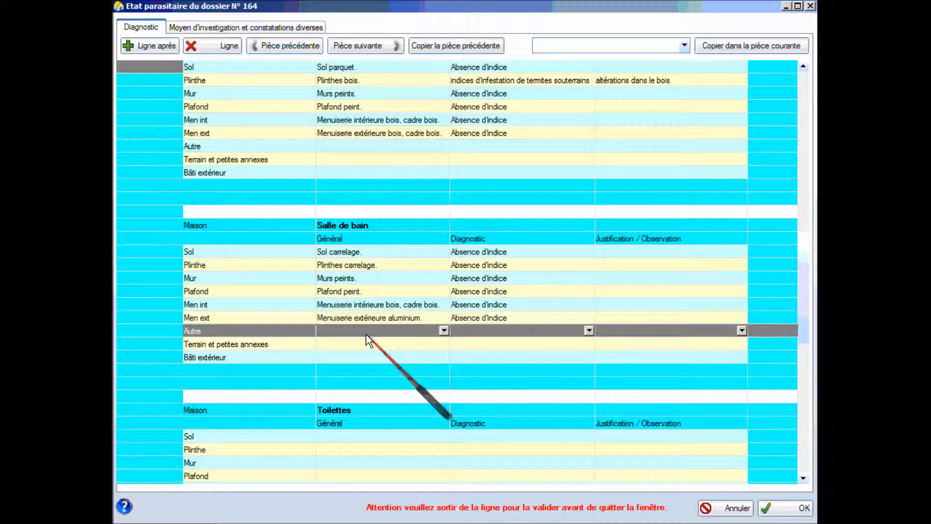
# Fill in the Toilettes room by copying all entries from the preceding room, Salle de bain.
pyautogui.scroll(-4, 366, 336)
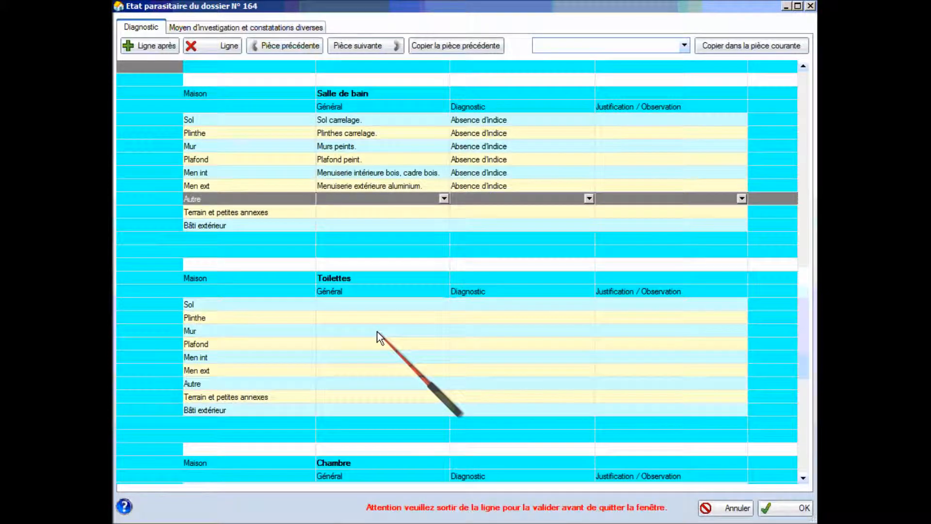
pyautogui.click(377, 331)
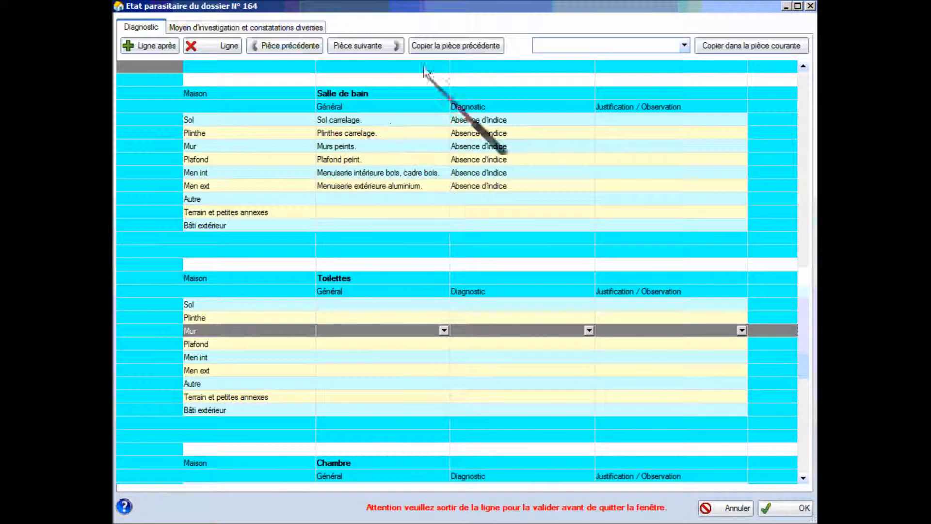
pyautogui.click(455, 45)
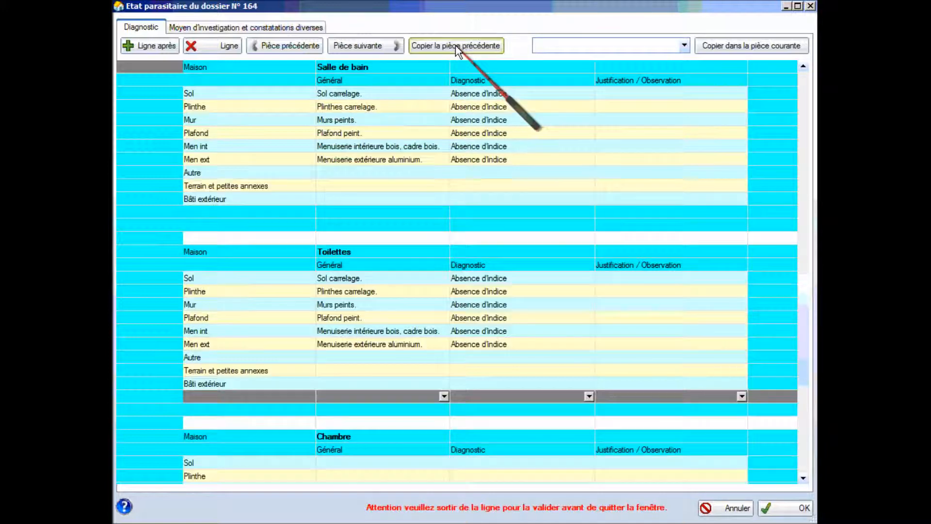
# Replace the Toilettes Sol description with "Sol parquet revêtu de PVC.".
pyautogui.click(379, 281)
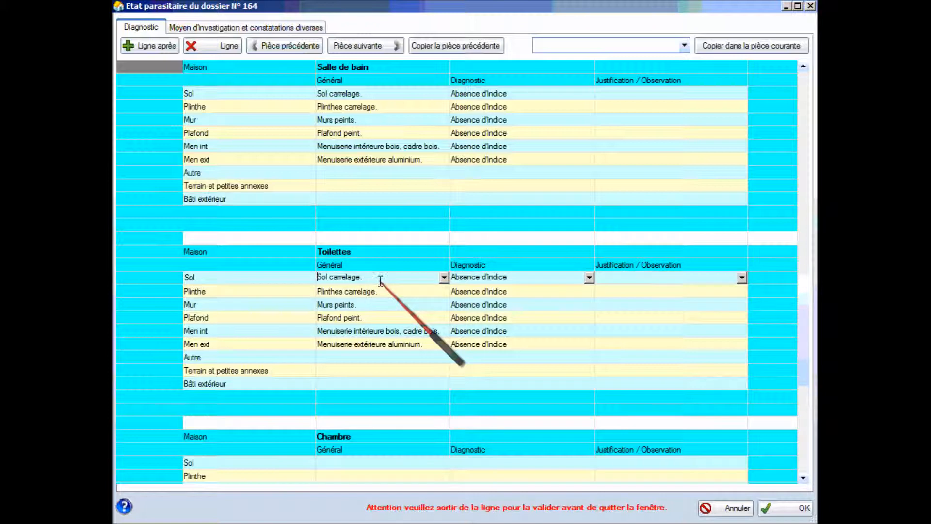
pyautogui.moveTo(381, 280); pyautogui.dragTo(312, 278)
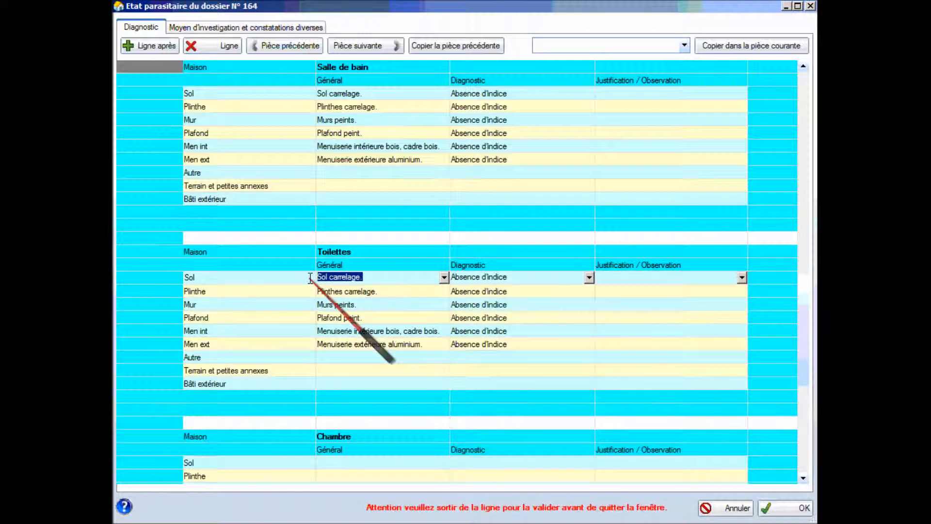
pyautogui.write('1')
pyautogui.write('sp')
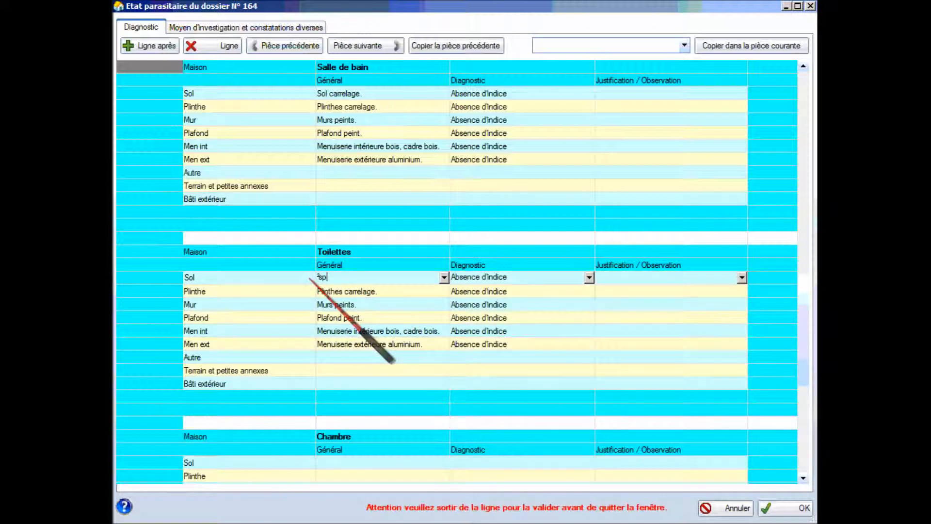
pyautogui.write('rp')
# Set the Toilettes Sol diagnosis to "inaccessible" with the justification "sans dépose du revêtement".
pyautogui.click(589, 277)
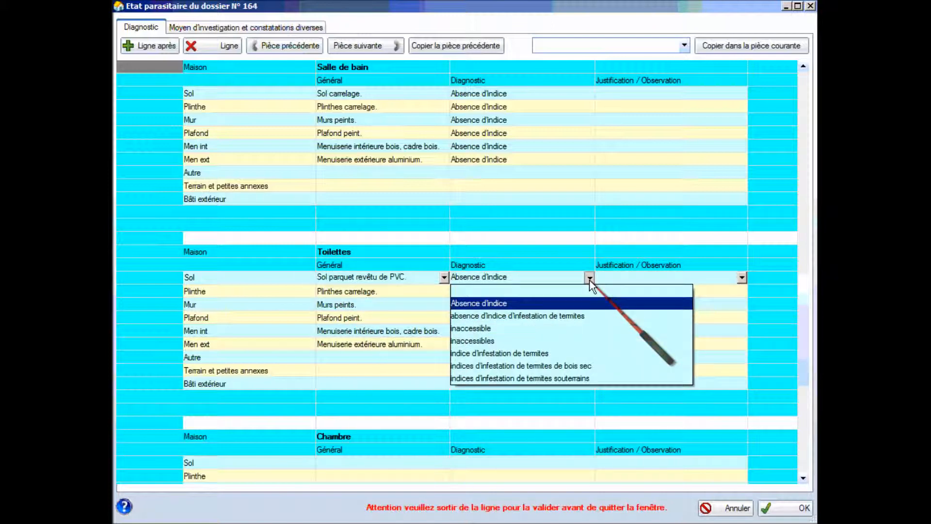
pyautogui.click(565, 328)
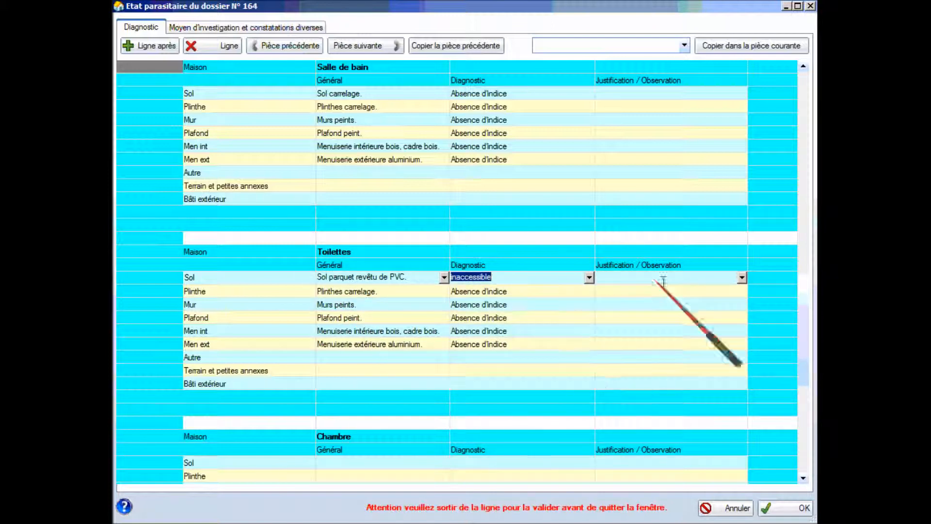
pyautogui.click(742, 278)
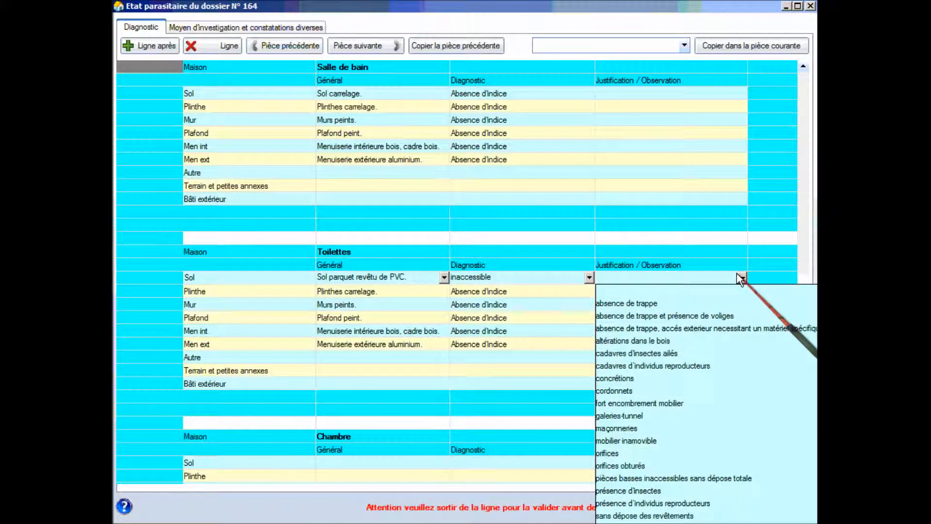
pyautogui.click(645, 518)
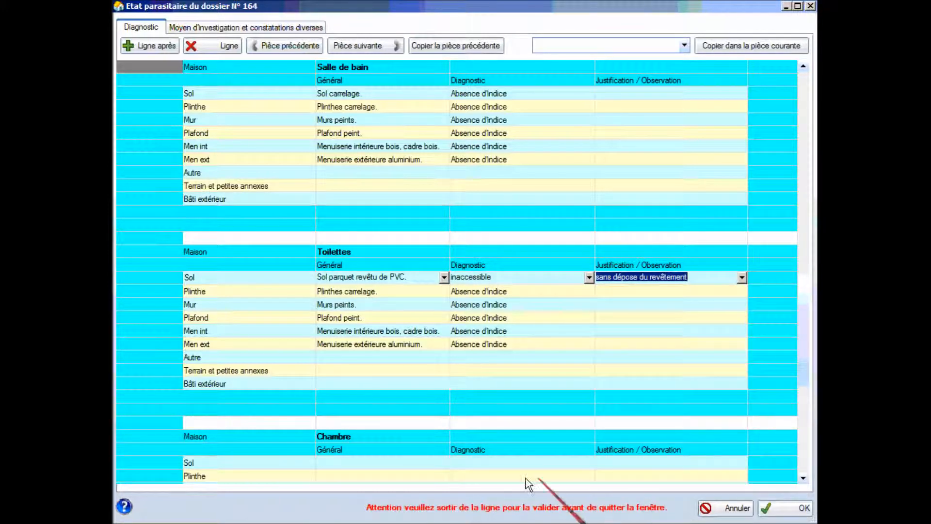
pyautogui.click(409, 372)
# Fill in the Chambre room by copying all entries from the preceding room, Toilettes.
pyautogui.scroll(-3, 410, 374)
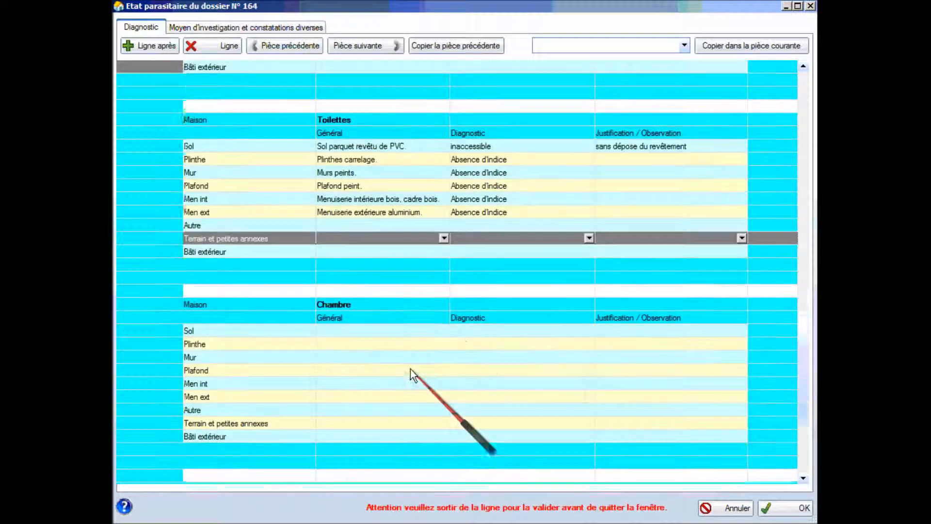
pyautogui.scroll(-3, 410, 368)
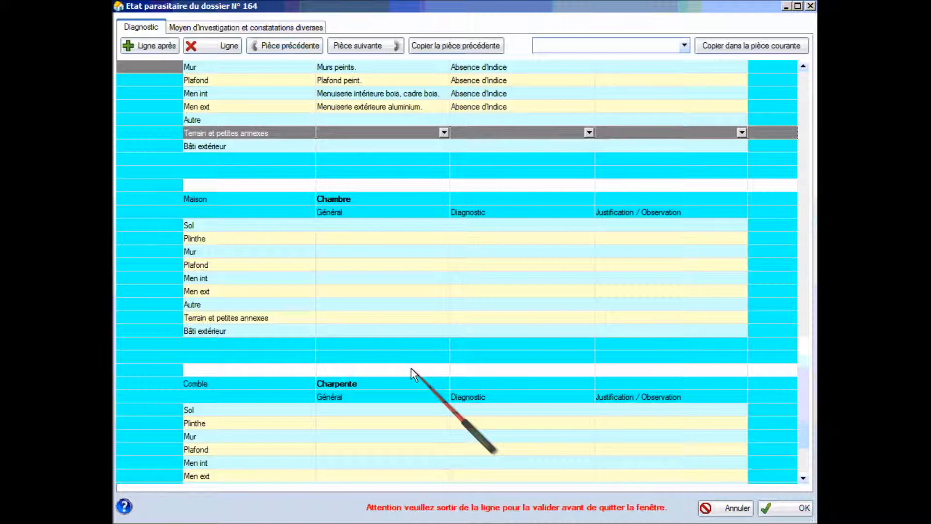
pyautogui.click(396, 280)
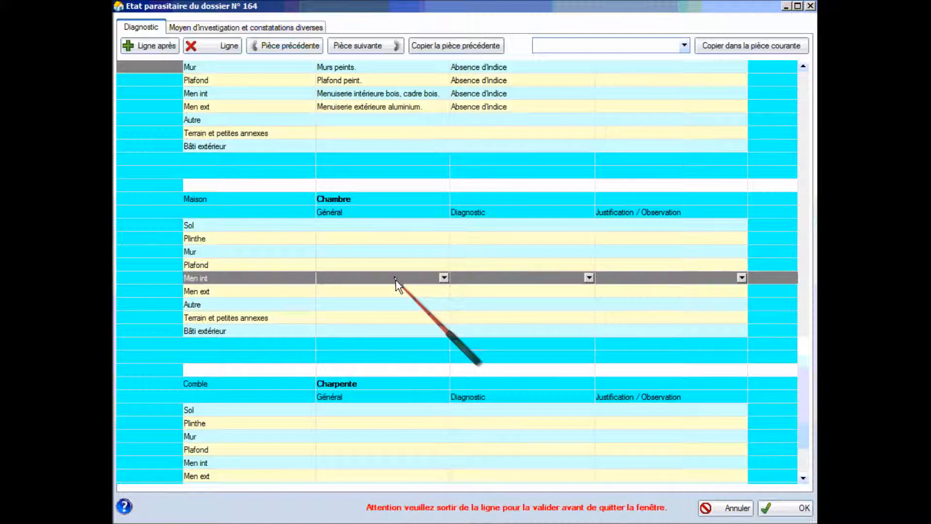
pyautogui.click(447, 44)
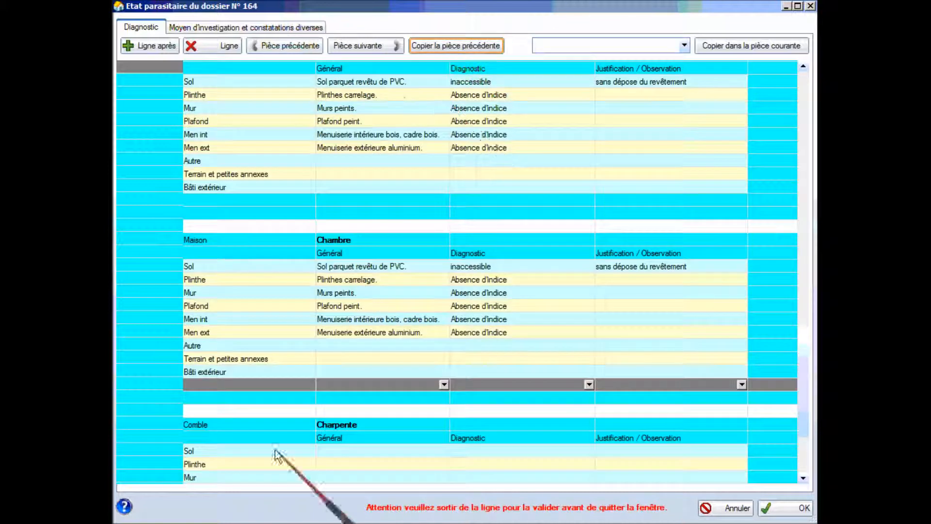
# Replace the Chambre Sol description with "Sol revêtu de moquette.".
pyautogui.click(398, 267)
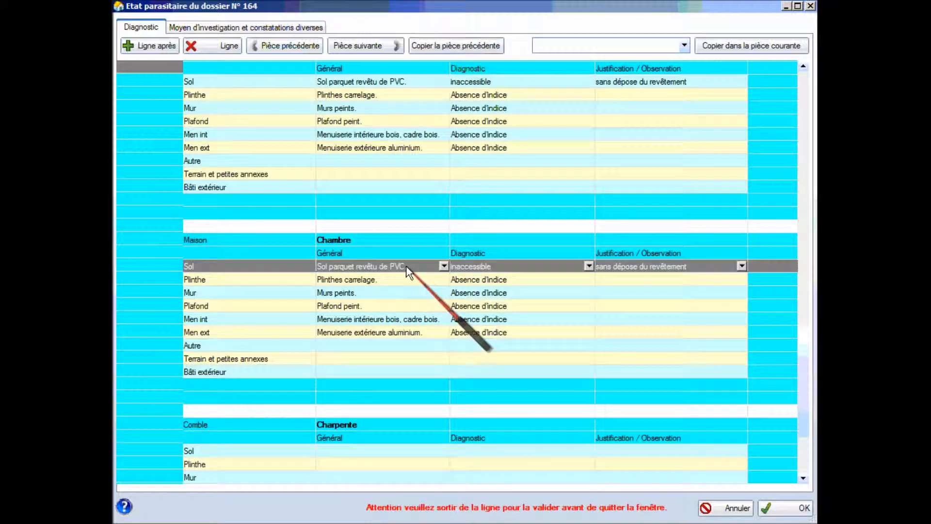
pyautogui.click(406, 265)
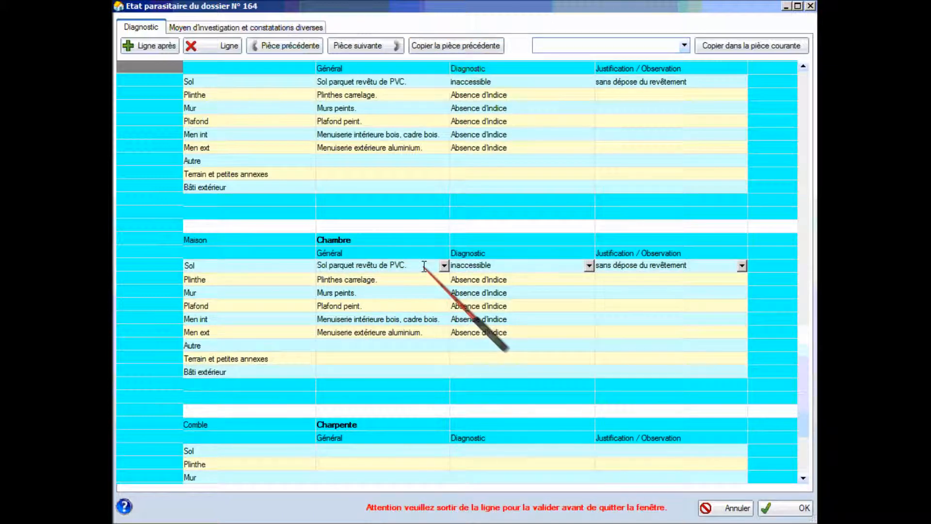
pyautogui.moveTo(406, 266); pyautogui.dragTo(262, 262)
pyautogui.write('²m')
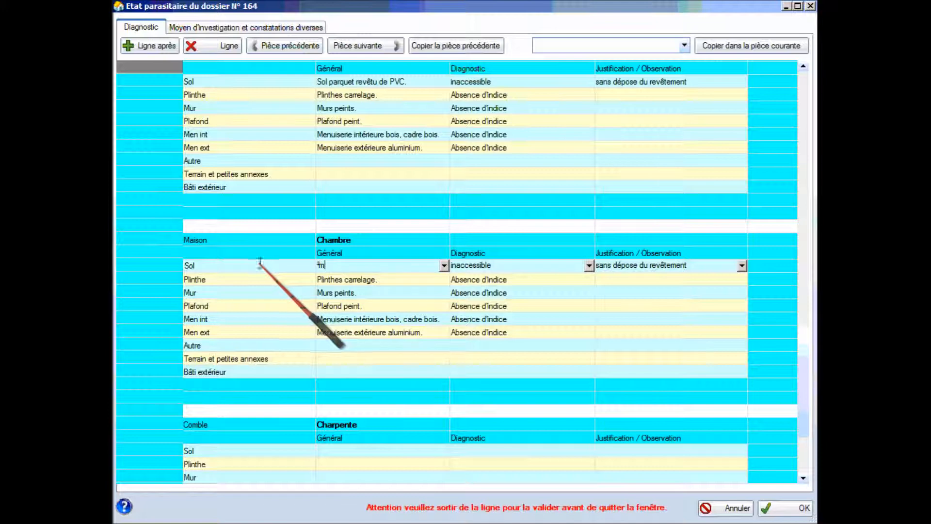
pyautogui.click(368, 347)
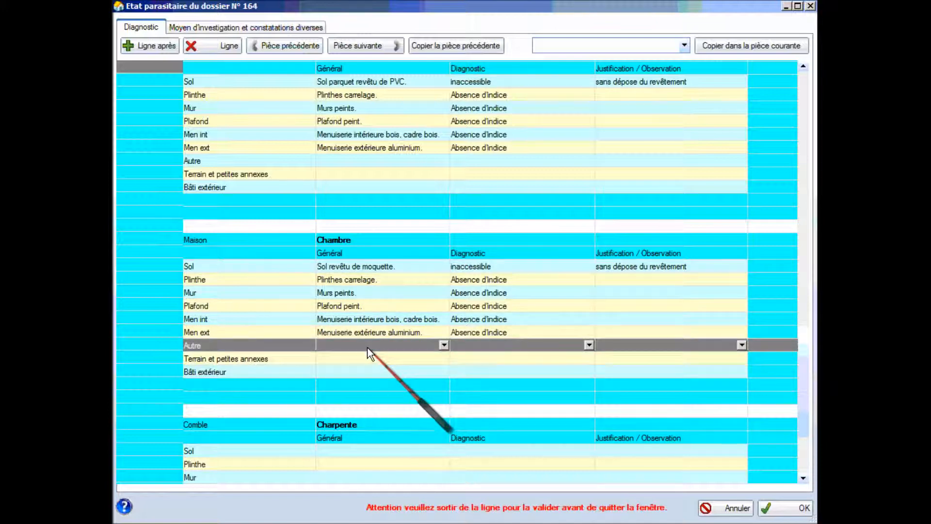
# For the Comble Charpente, describe Autre as "Ouvrages bois visibles.".
pyautogui.scroll(-2, 369, 348)
pyautogui.scroll(-1, 370, 348)
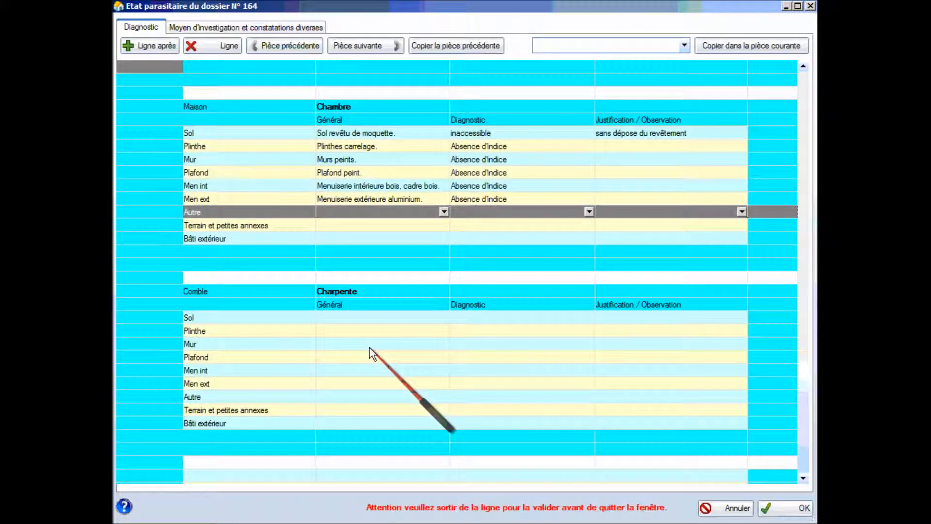
pyautogui.click(357, 395)
pyautogui.click(358, 396)
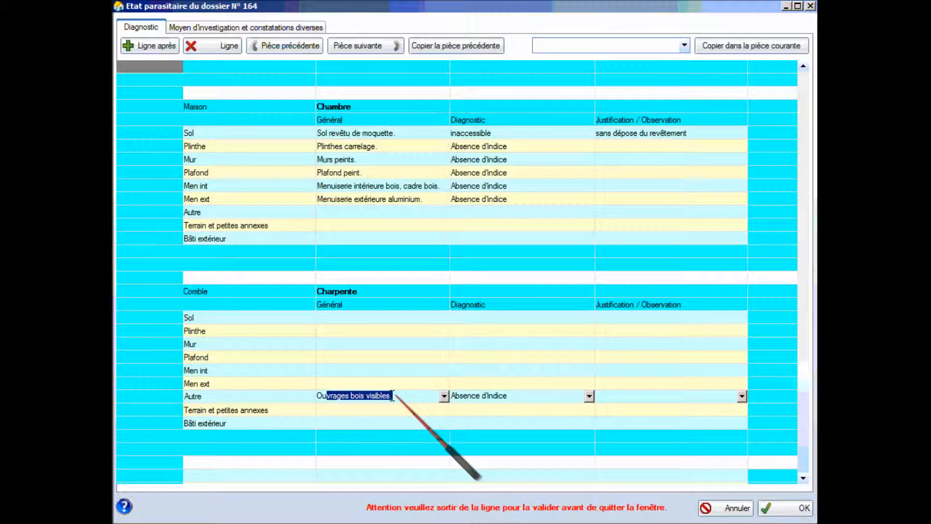
# Add a second line after Autre in Charpente and describe it as "Solivettes.".
pyautogui.click(151, 46)
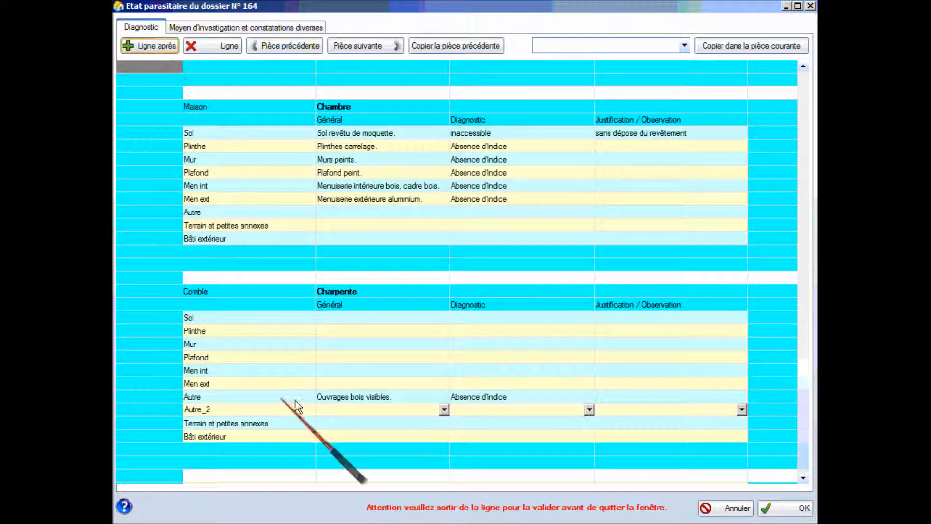
pyautogui.click(337, 405)
pyautogui.click(395, 384)
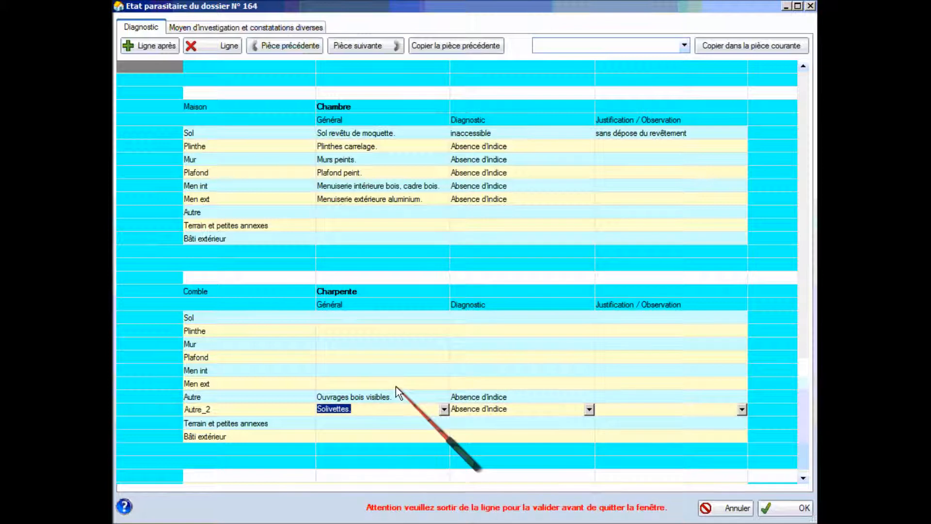
# Set the Solivettes diagnosis to "inaccessibles" with the justification "sans dépose totale de l'isolant".
pyautogui.click(590, 410)
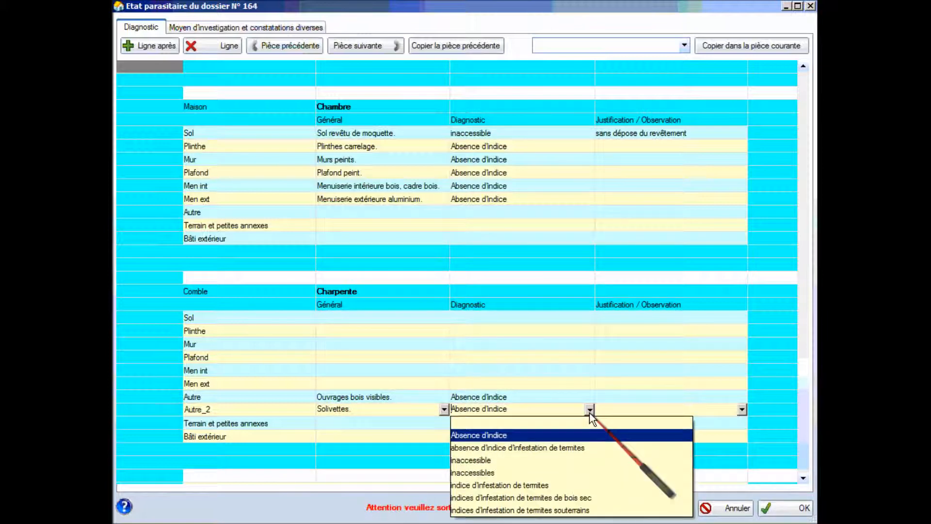
pyautogui.click(543, 474)
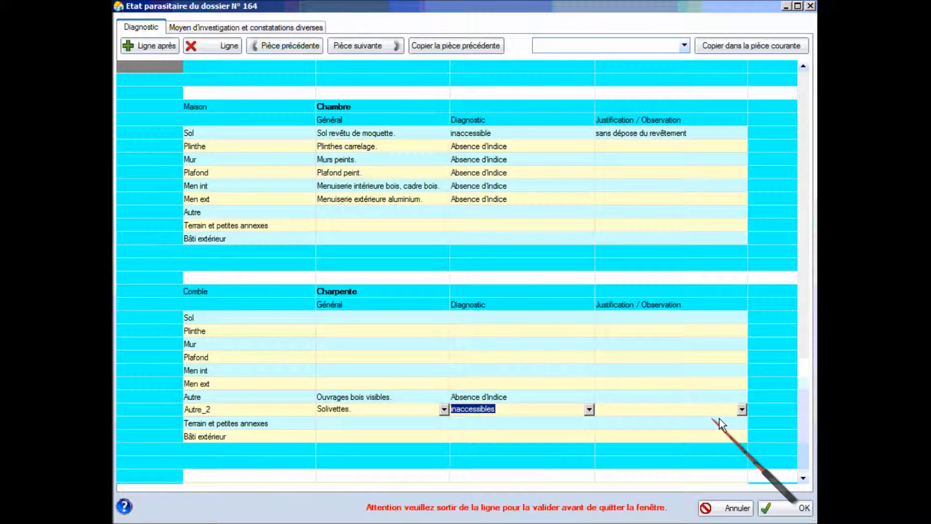
pyautogui.click(742, 410)
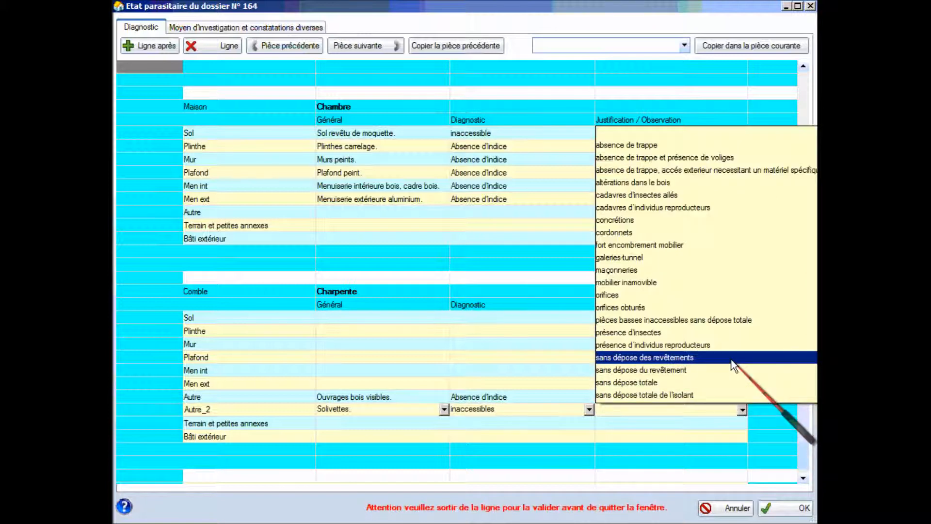
pyautogui.click(722, 395)
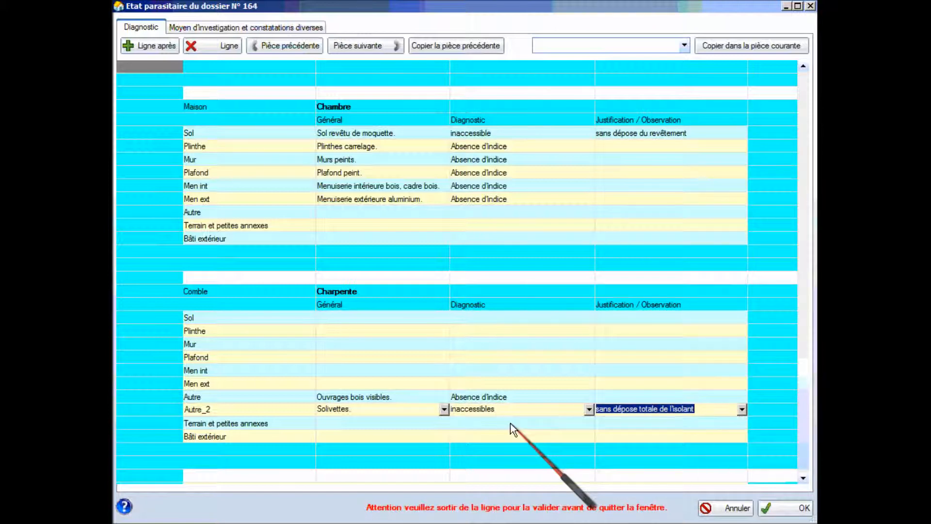
pyautogui.click(511, 423)
pyautogui.scroll(-1, 424, 412)
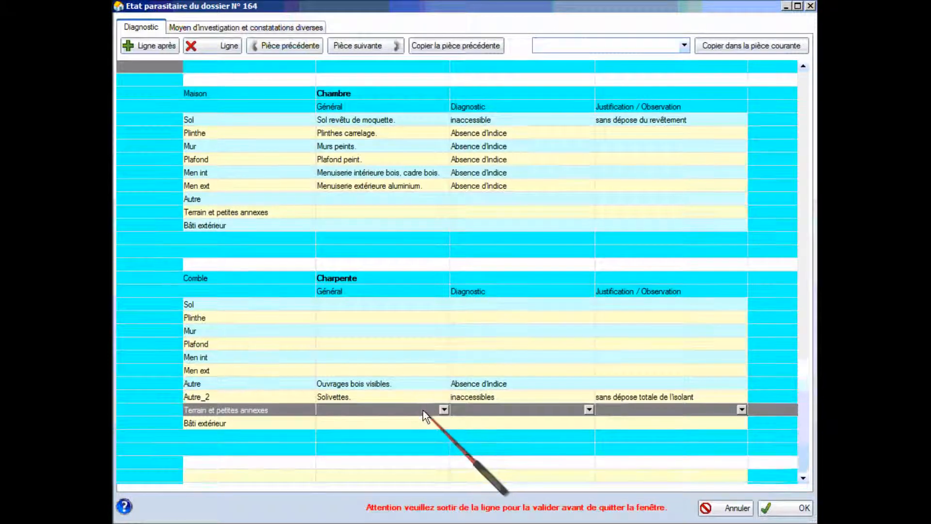
# In the investigation means and miscellaneous findings, set the duration of the intervention to 40 minutes.
pyautogui.click(254, 31)
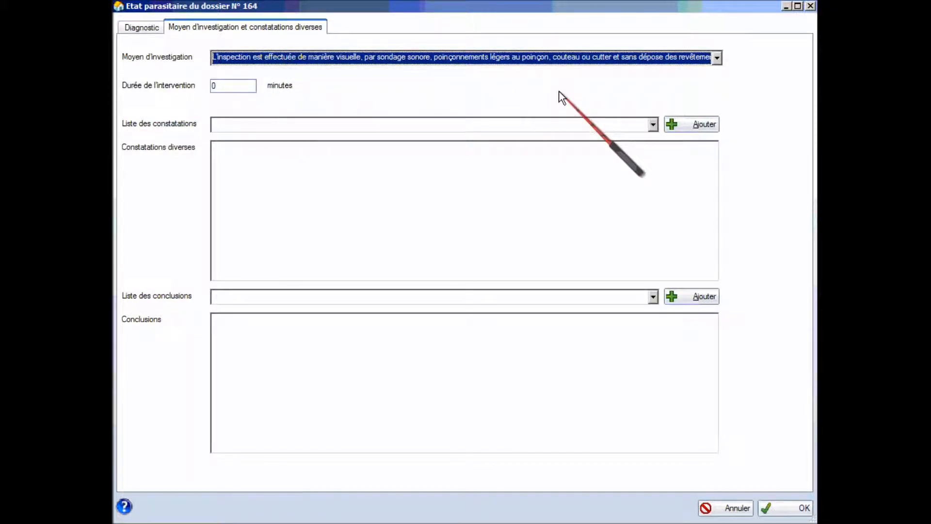
pyautogui.click(232, 90)
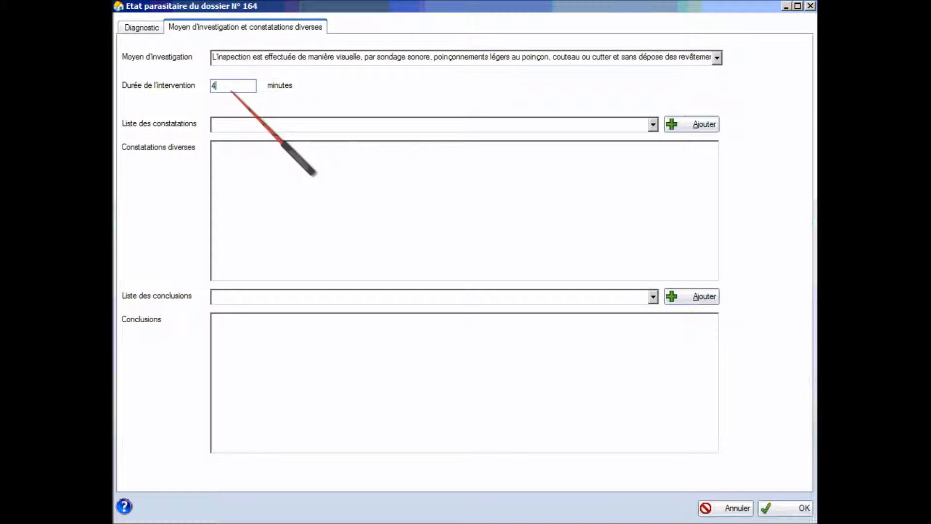
pyautogui.write('40')
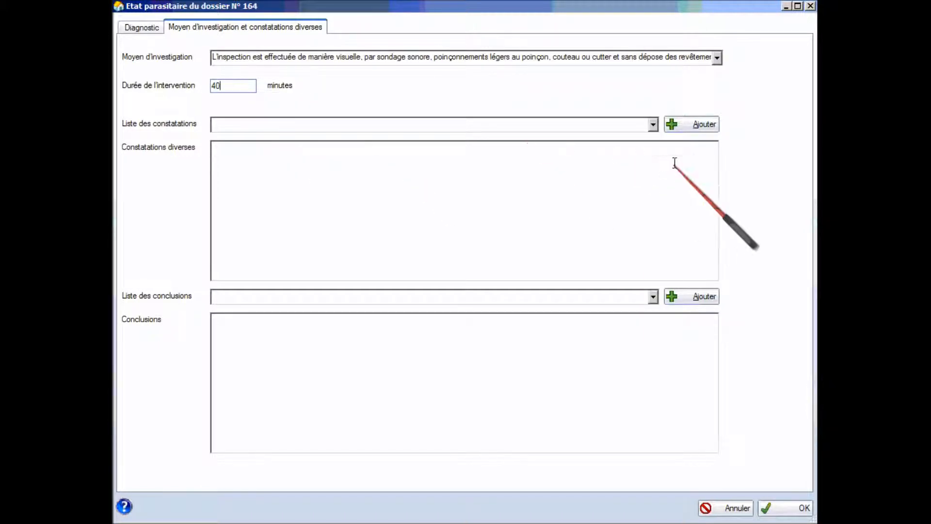
# Add the finding "Charpente : indice d'infestation de capricornes" to the Constatations diverses.
pyautogui.click(653, 125)
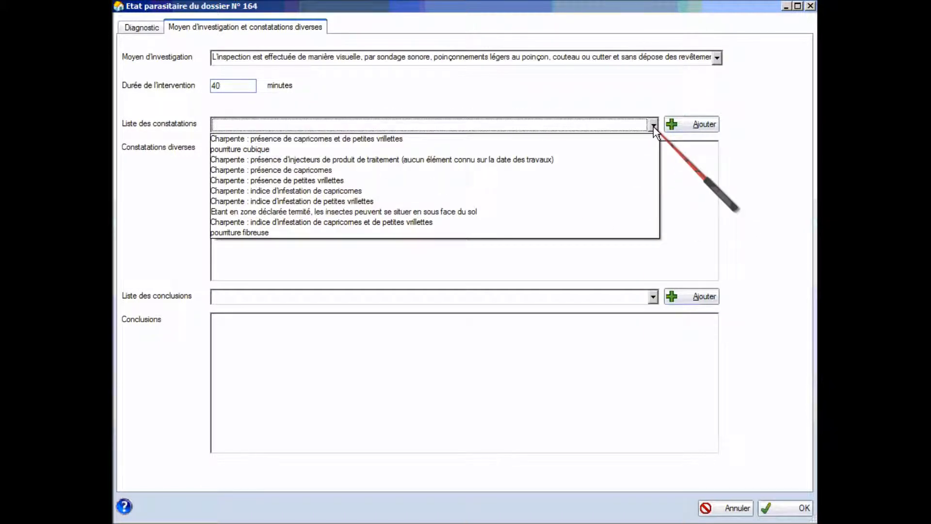
pyautogui.click(400, 191)
pyautogui.click(691, 127)
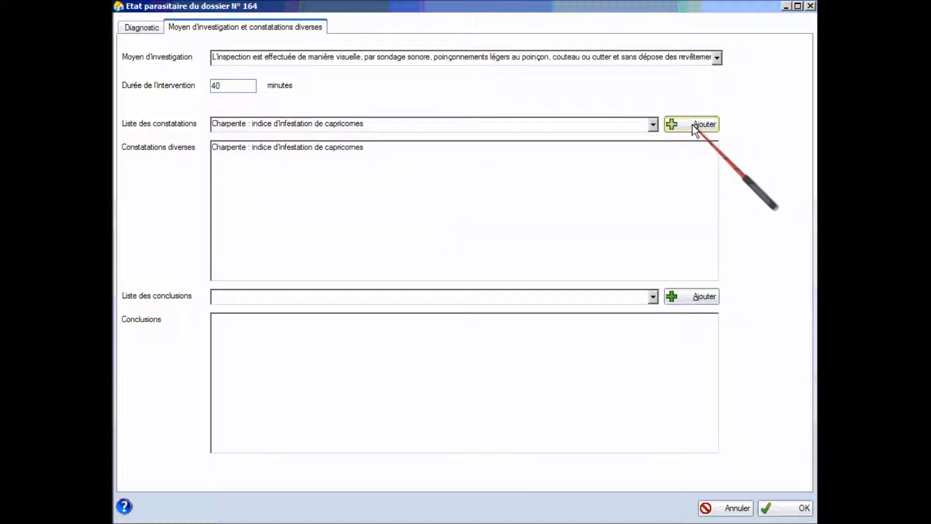
# Add the conclusions "Indice d'infestation du termite" and "Indice d'infestation de capricornes dans la charpente" to the report.
pyautogui.click(653, 296)
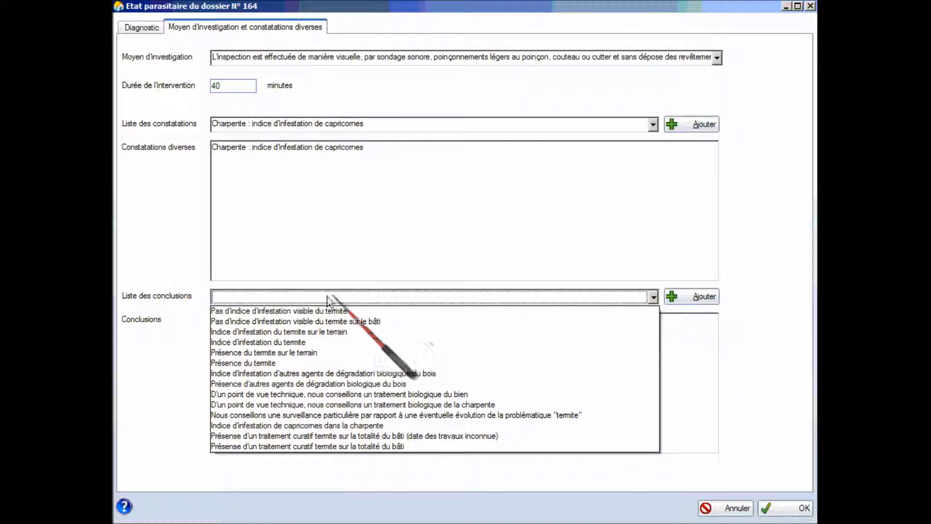
pyautogui.click(306, 342)
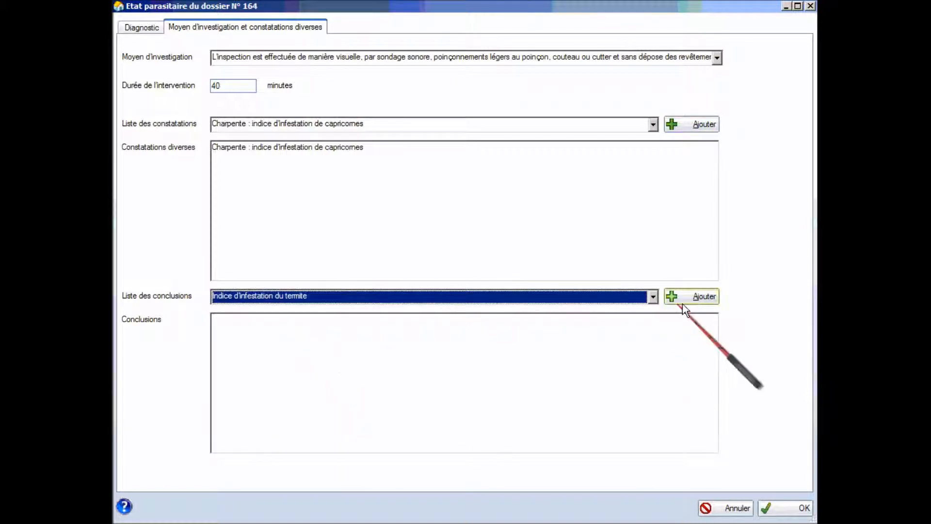
pyautogui.click(696, 298)
pyautogui.click(654, 298)
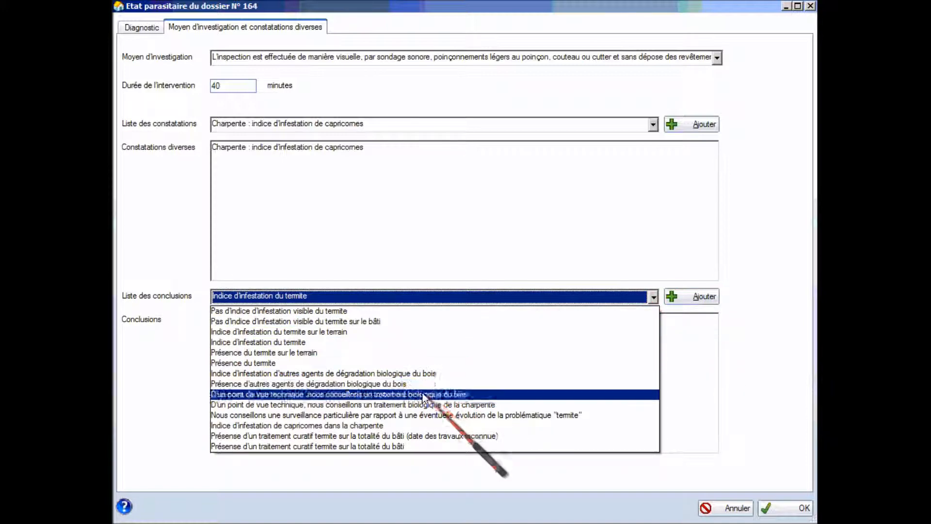
pyautogui.click(421, 425)
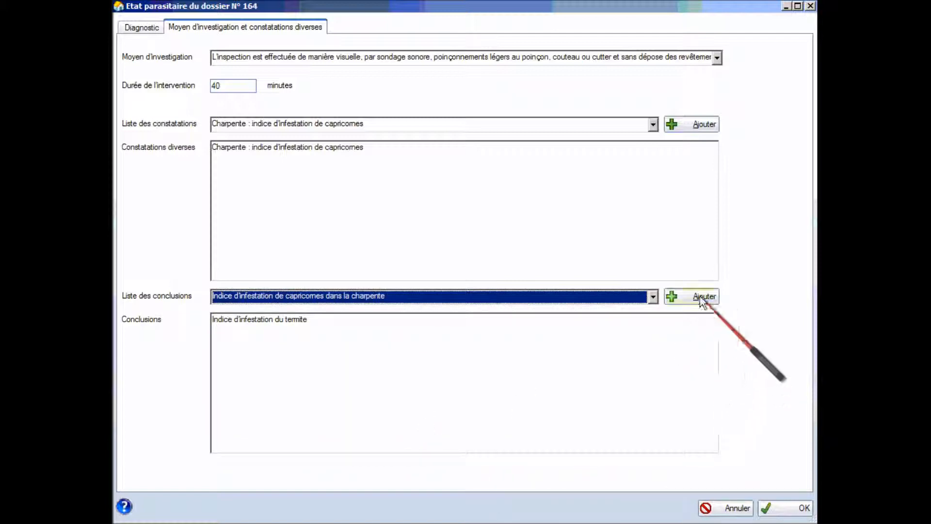
pyautogui.click(700, 296)
# Add the recommendation "D'un point de vue technique, nous conseillons un traitement biologique du bien" to the Conclusions.
pyautogui.click(654, 298)
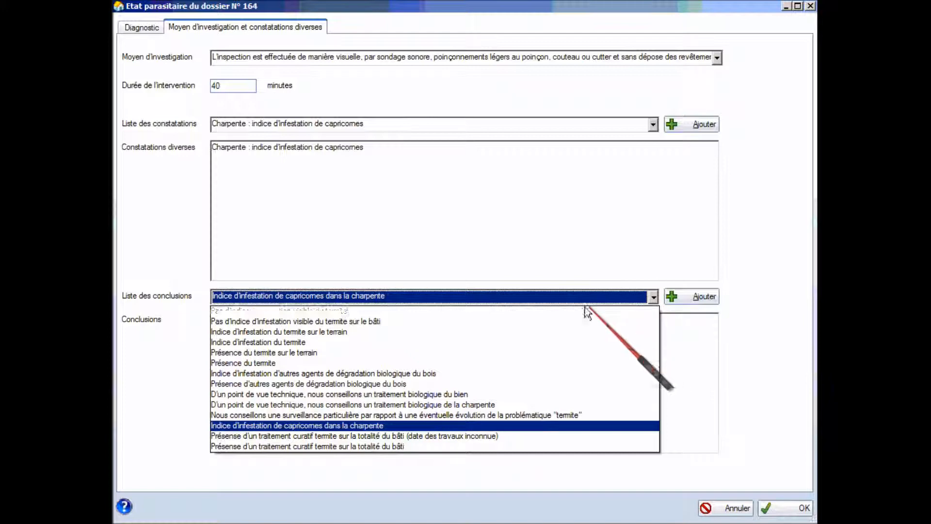
pyautogui.click(514, 394)
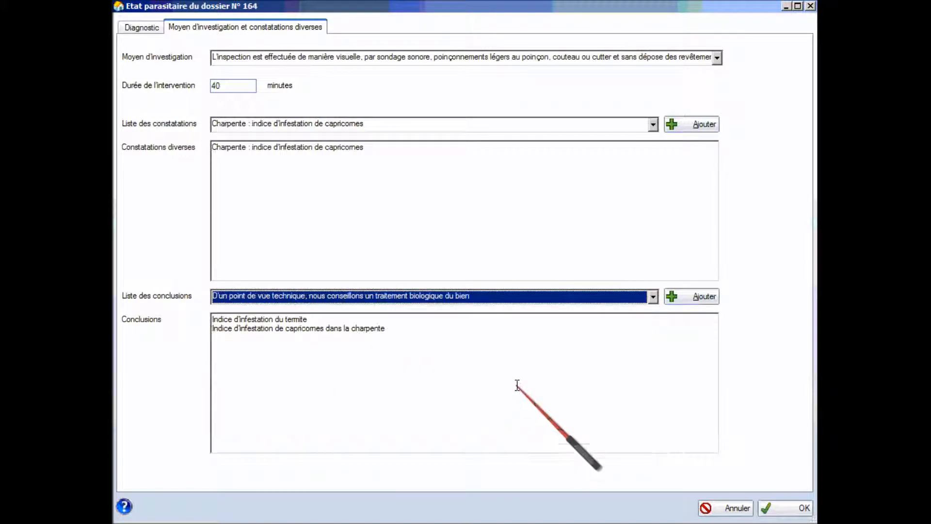
pyautogui.click(685, 299)
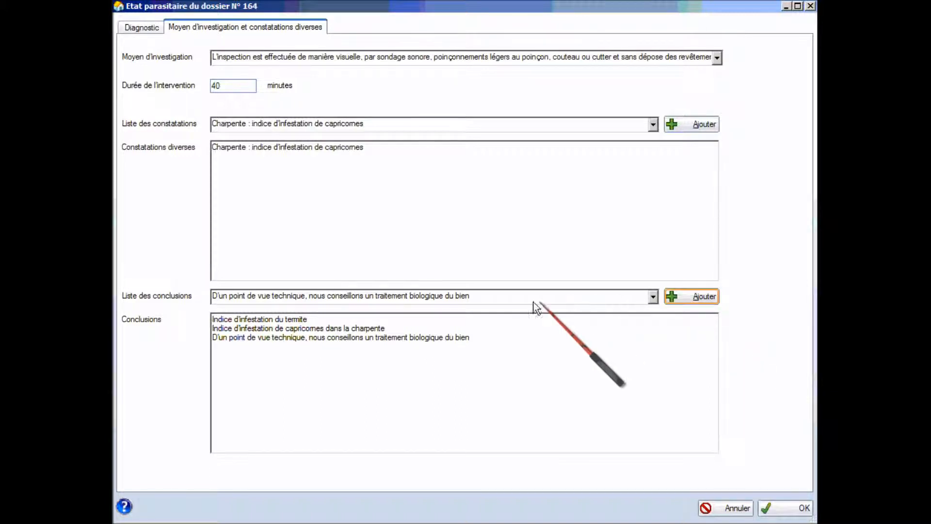
# Open the help document for the parasite report in the browser and look through its data-entry examples for the Diagnostic section.
pyautogui.click(124, 507)
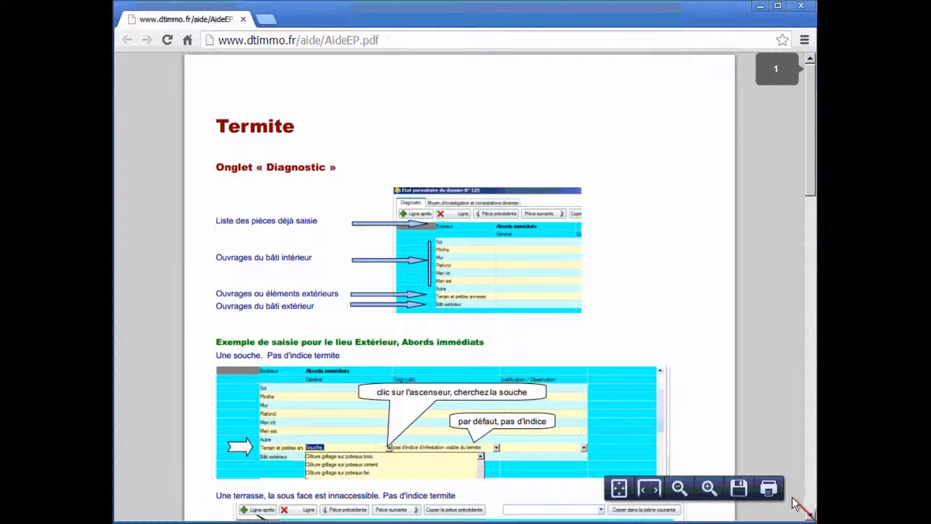
pyautogui.click(810, 498)
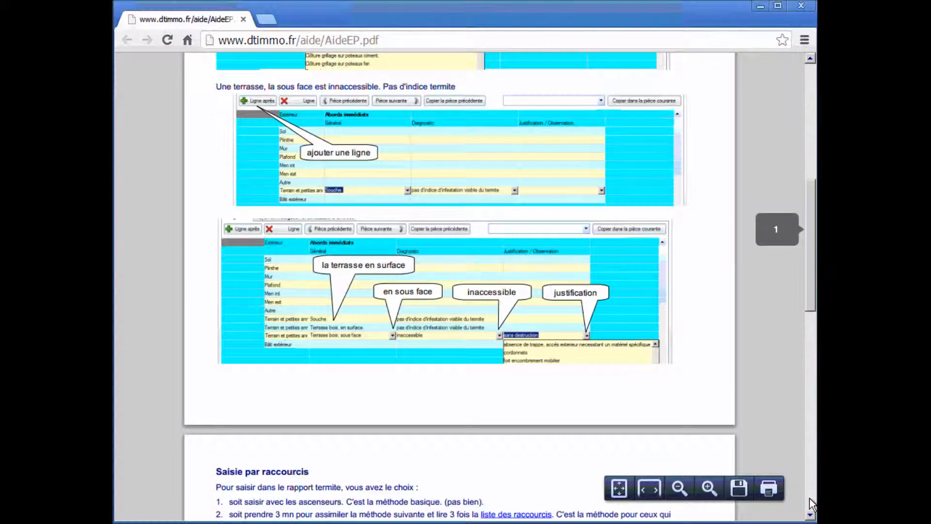